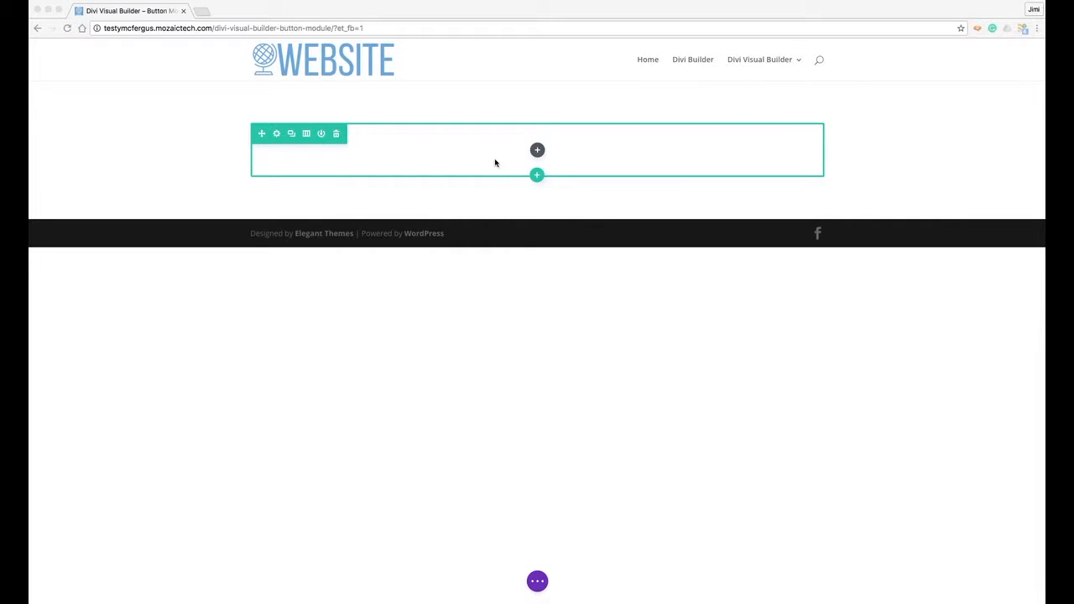
- Open the Insert Module list from the empty row's plus button
{"action": "left_click", "coordinate": [537, 150]}
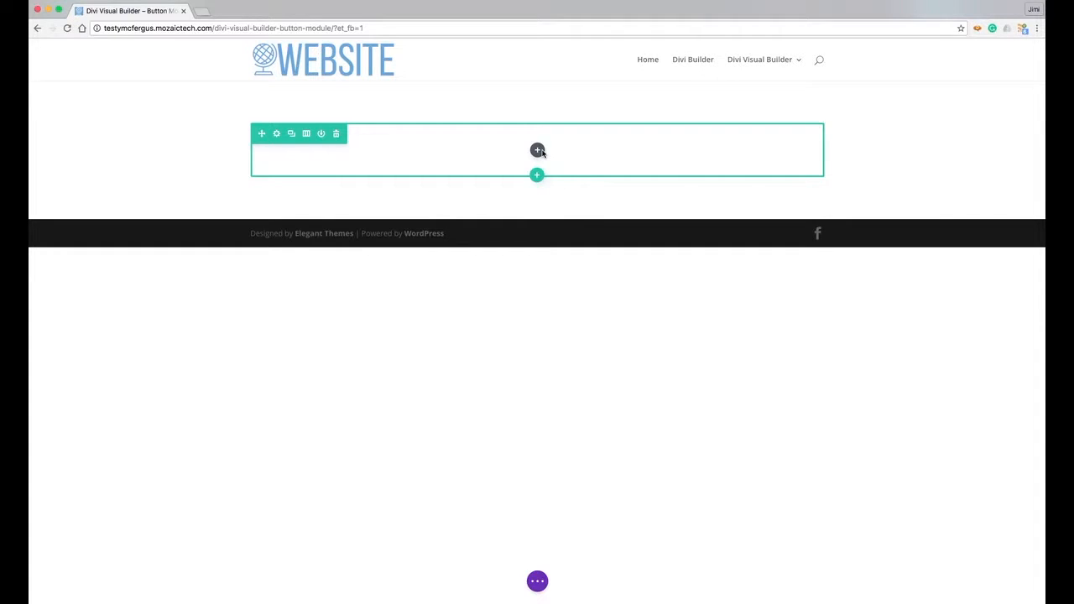
{"action": "left_click", "coordinate": [537, 150]}
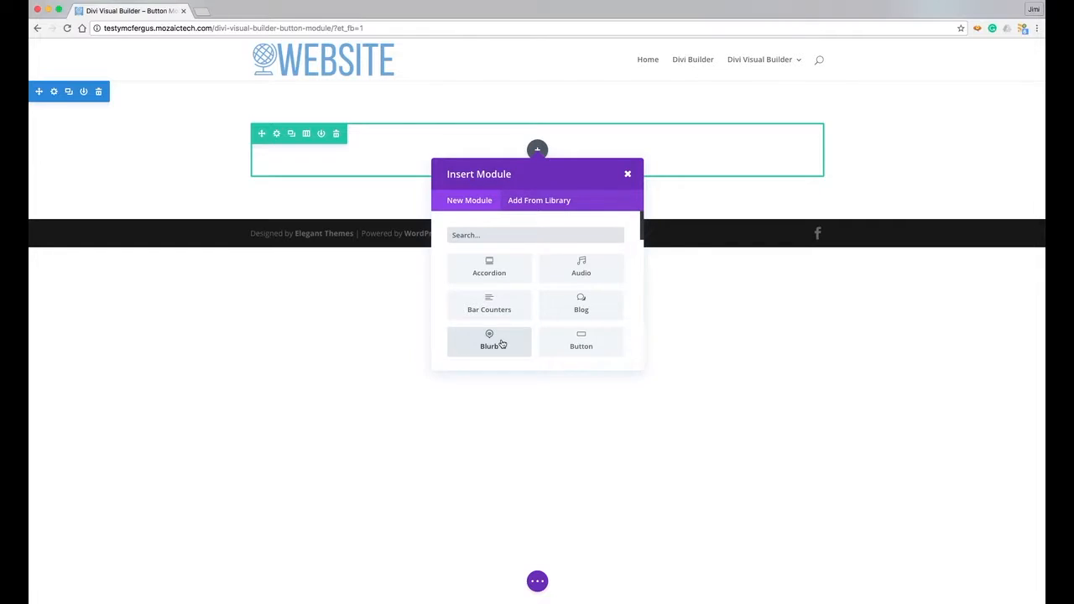
- Insert a Blurb module titled 'My Blurb' with its URL set to '#'
{"action": "left_click", "coordinate": [489, 342]}
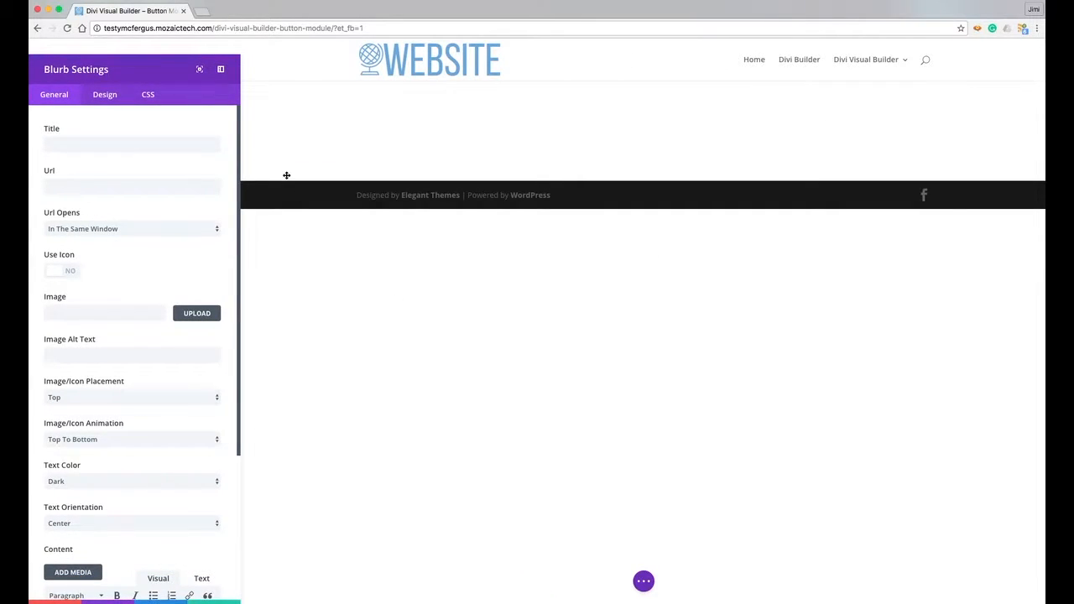
{"action": "left_click", "coordinate": [189, 145]}
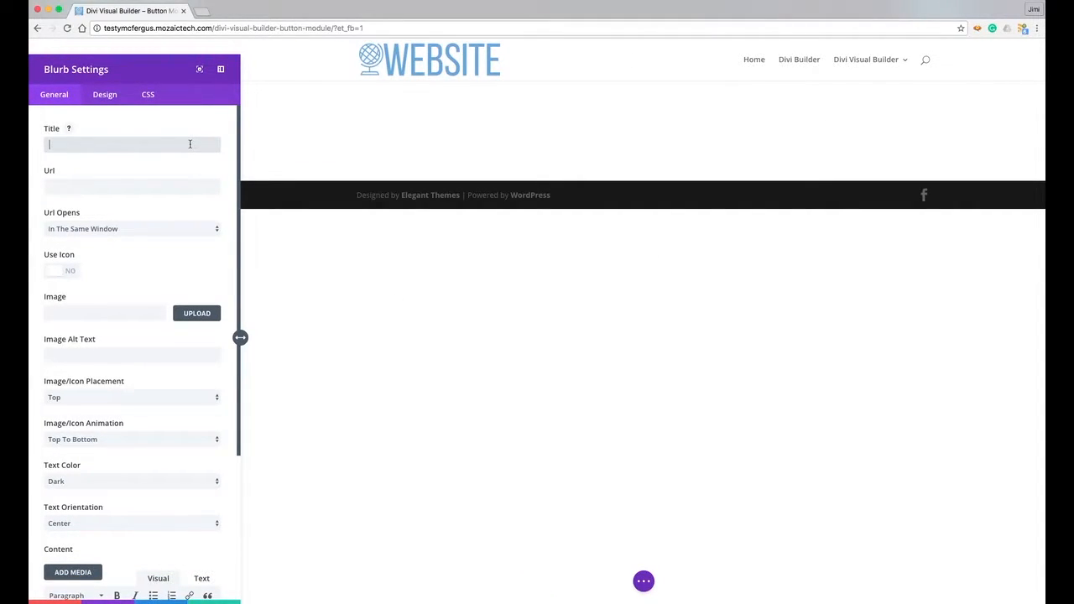
{"action": "type", "text": "My Blurb"}
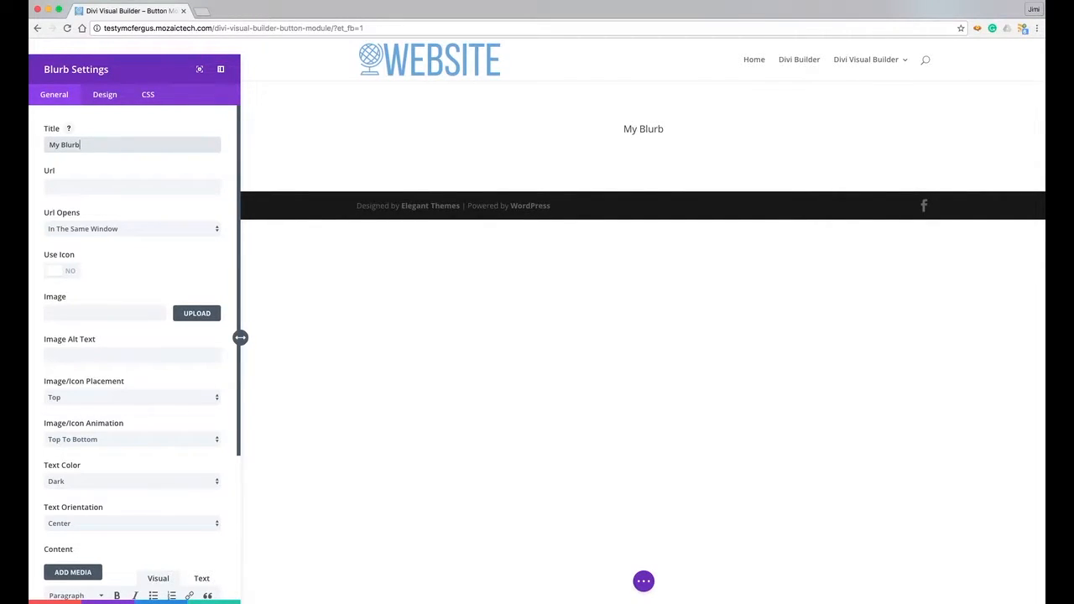
{"action": "key", "text": "Tab"}
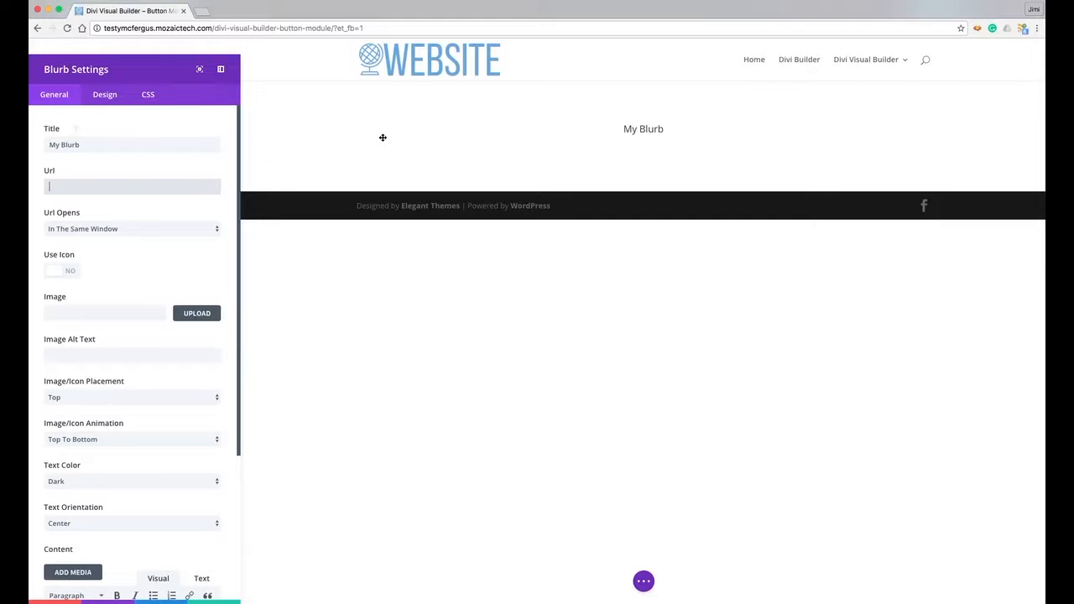
{"action": "type", "text": "#"}
{"action": "scroll", "coordinate": [225, 156], "scroll_direction": "down", "scroll_amount": 1}
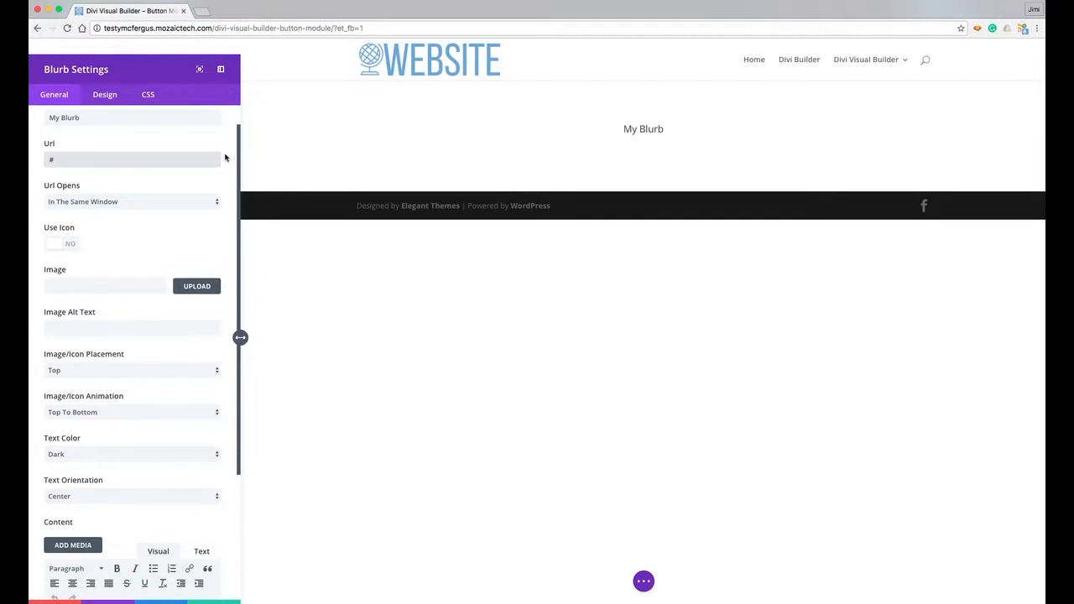
- Switch the blurb to the double-chevron down icon in pale cyan, enclosed in a circle
{"action": "left_click", "coordinate": [73, 245]}
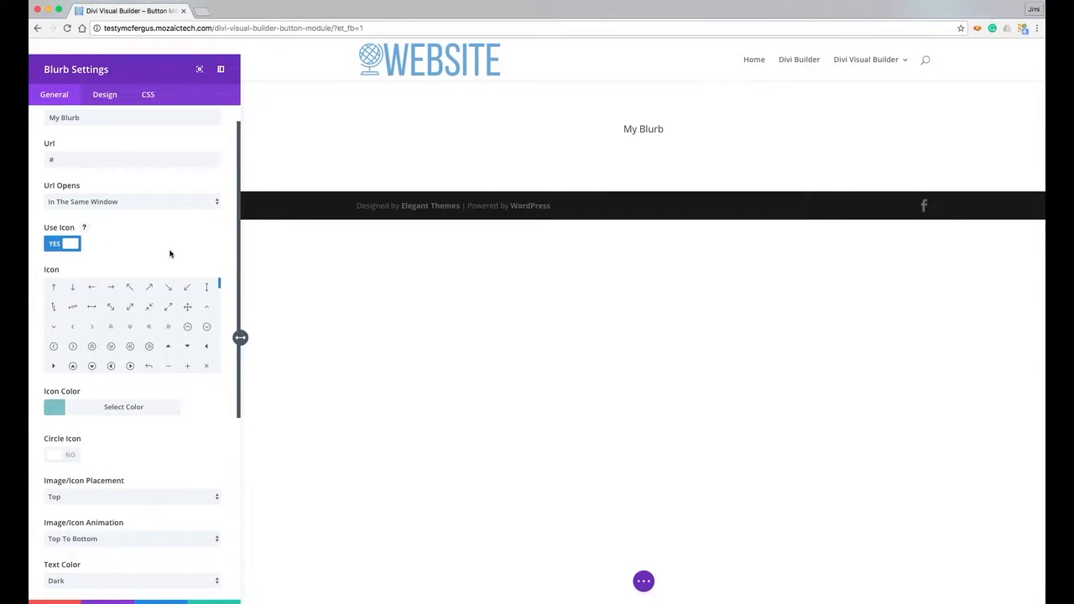
{"action": "left_click", "coordinate": [129, 327]}
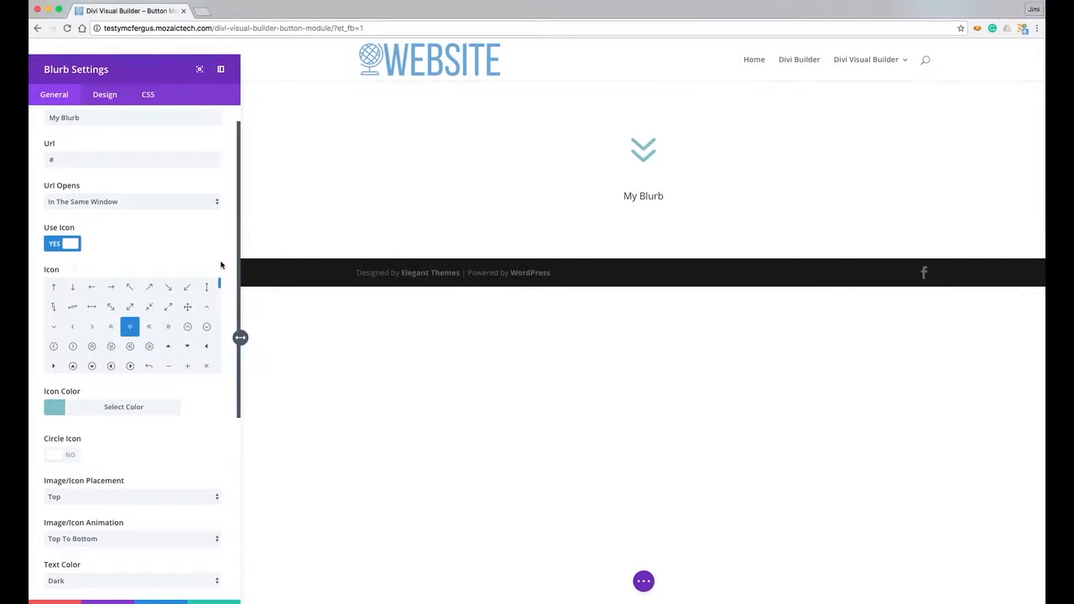
{"action": "scroll", "coordinate": [222, 266], "scroll_direction": "down", "scroll_amount": 3}
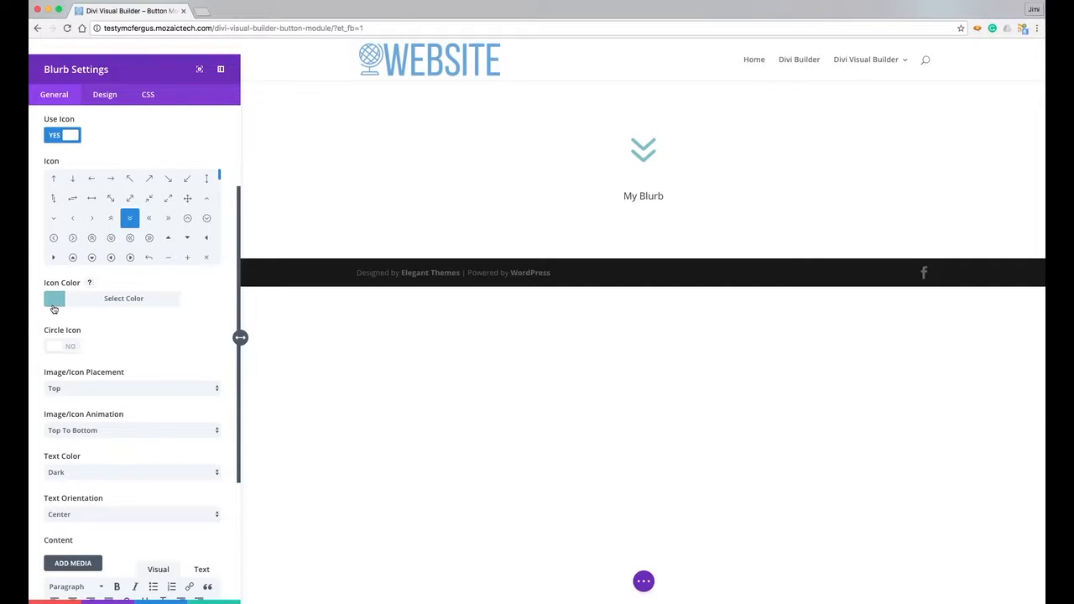
{"action": "left_click", "coordinate": [54, 300]}
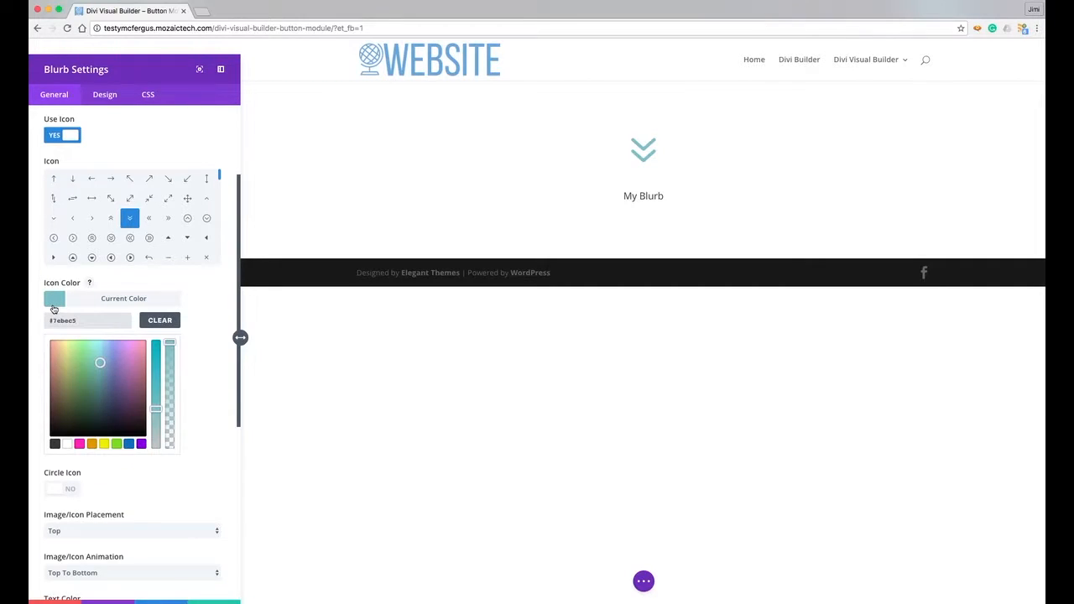
{"action": "left_click", "coordinate": [98, 344]}
{"action": "left_click", "coordinate": [134, 279]}
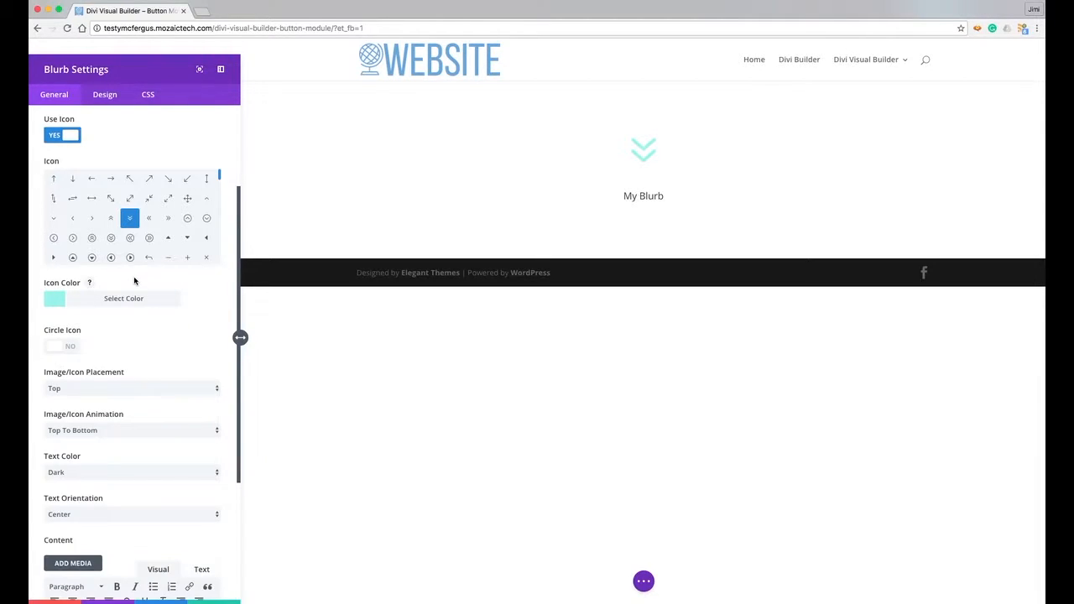
{"action": "left_click", "coordinate": [72, 348]}
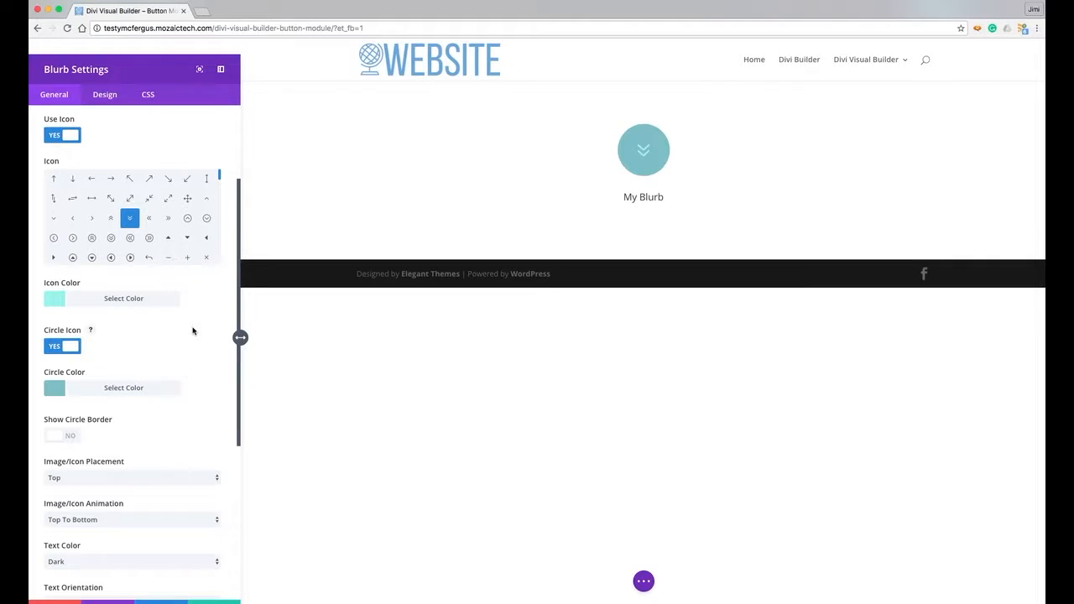
- Set the icon's Circle Color to teal #6aa2a5
{"action": "left_click", "coordinate": [55, 390]}
{"action": "left_click_drag", "start_coordinate": [101, 452], "coordinate": [99, 463]}
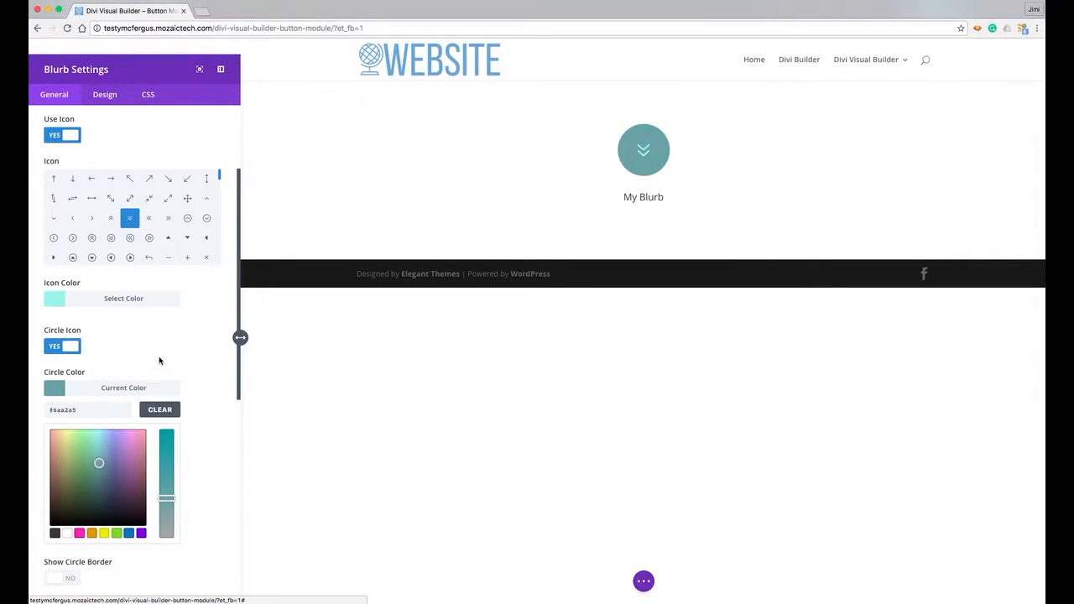
{"action": "left_click", "coordinate": [159, 360]}
- Turn on Show Circle Border and make its colour light cyan #8fdce0
{"action": "scroll", "coordinate": [160, 360], "scroll_direction": "down", "scroll_amount": 2}
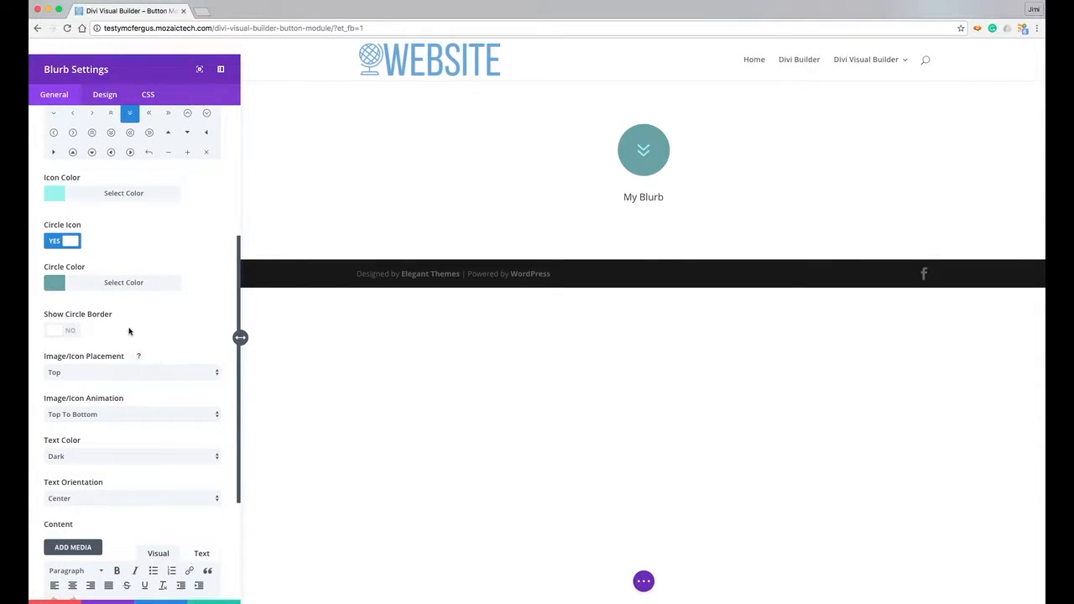
{"action": "left_click", "coordinate": [71, 332]}
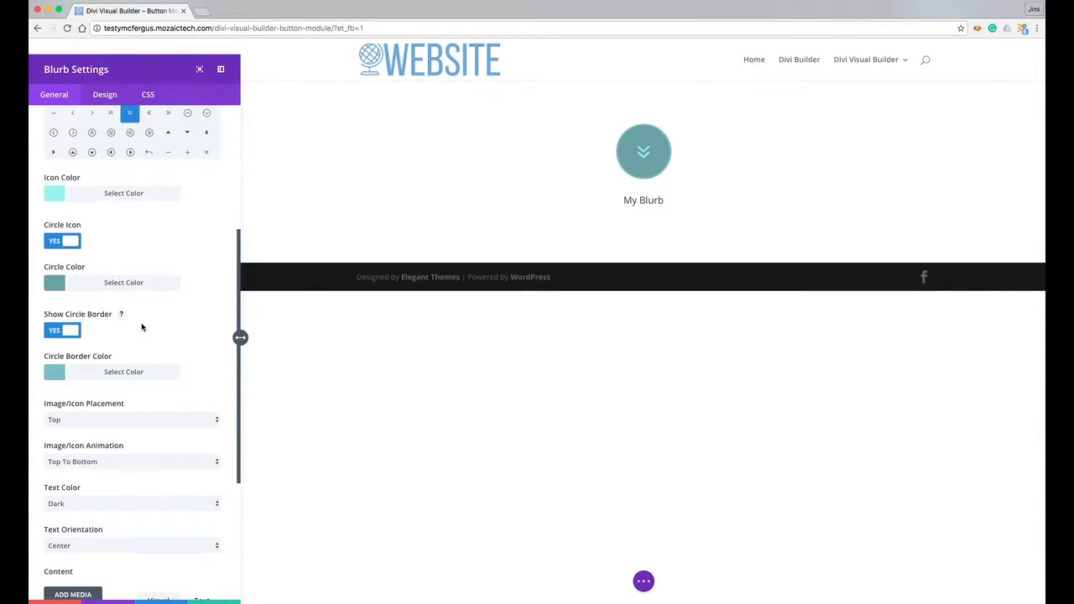
{"action": "left_click", "coordinate": [49, 374]}
{"action": "left_click_drag", "start_coordinate": [100, 436], "coordinate": [99, 425]}
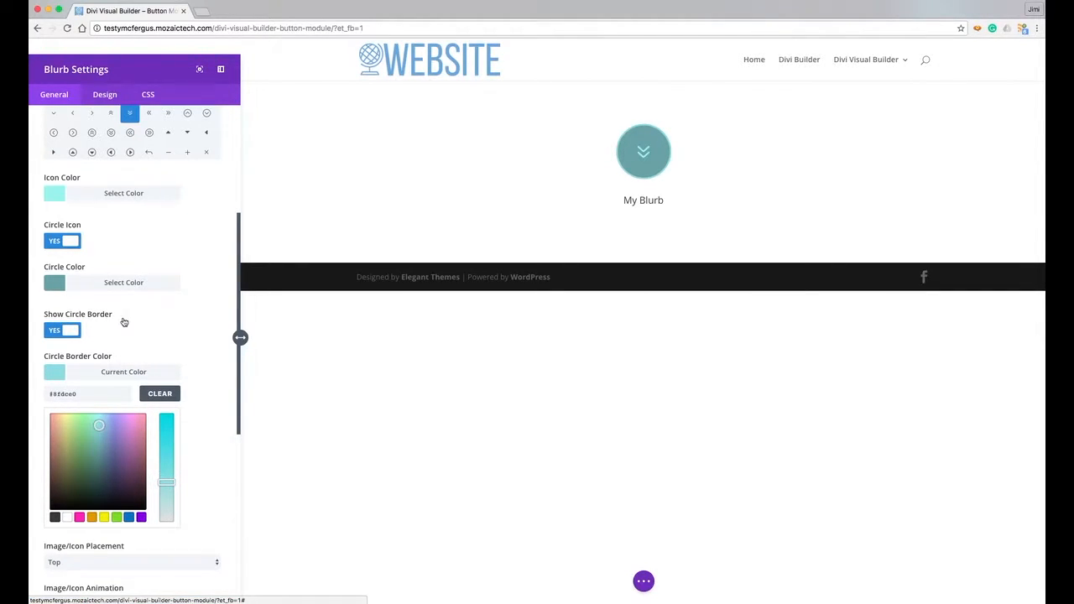
{"action": "left_click", "coordinate": [55, 374]}
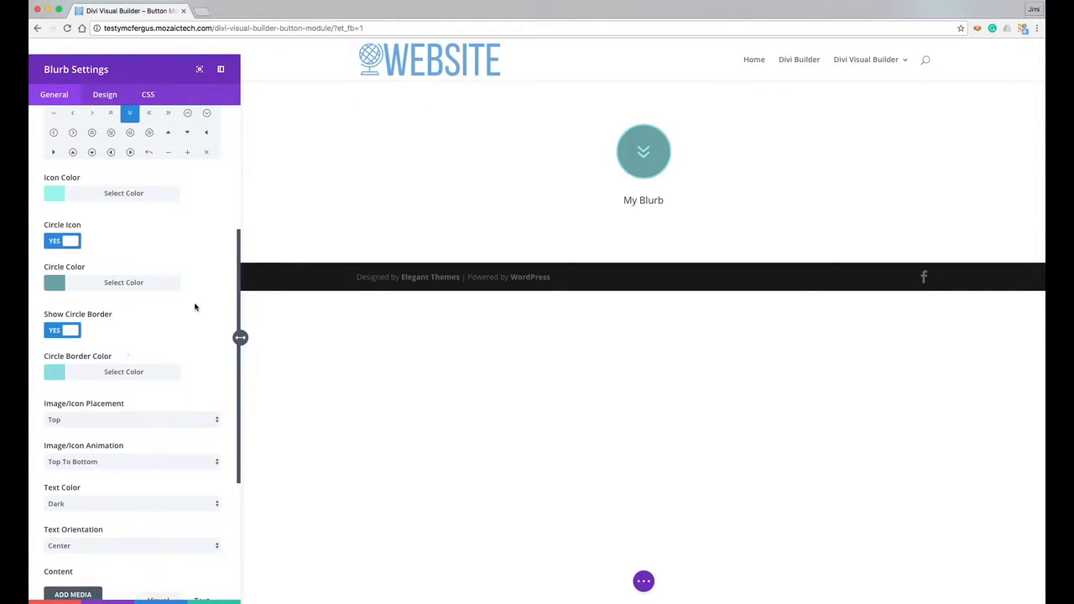
- Keep the icon placement at Top after briefly trying Left
{"action": "scroll", "coordinate": [220, 255], "scroll_direction": "down", "scroll_amount": 3}
{"action": "scroll", "coordinate": [220, 256], "scroll_direction": "down", "scroll_amount": 1}
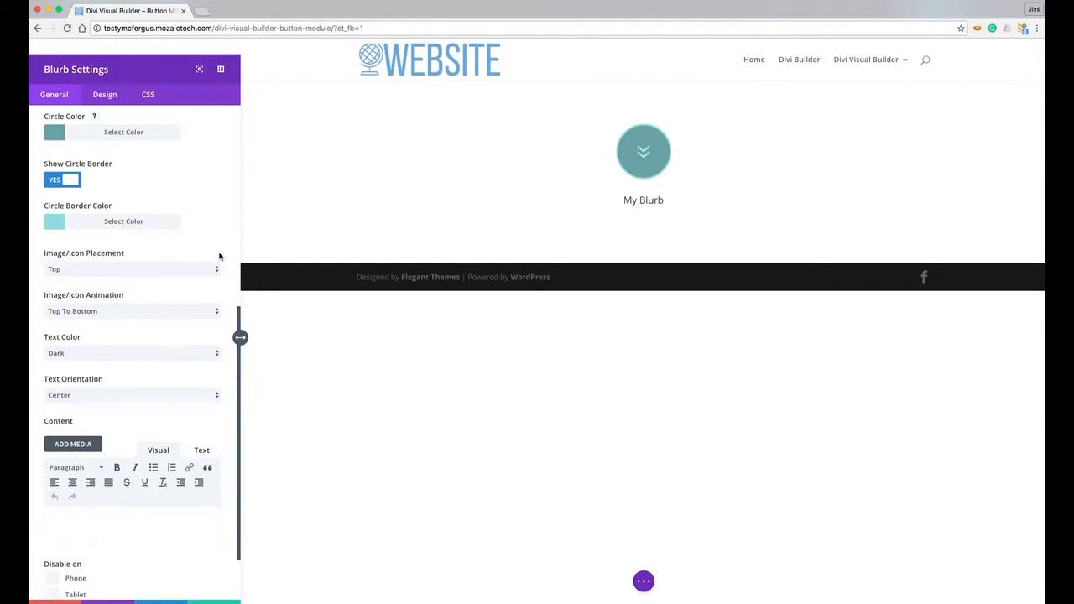
{"action": "scroll", "coordinate": [220, 256], "scroll_direction": "down", "scroll_amount": 1}
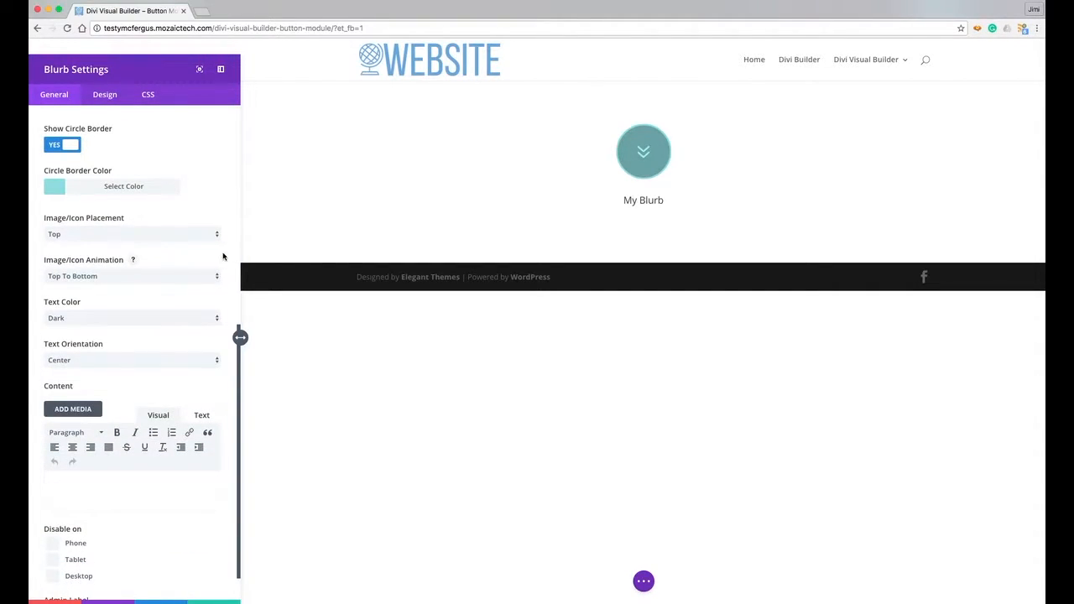
{"action": "scroll", "coordinate": [231, 248], "scroll_direction": "down", "scroll_amount": 1}
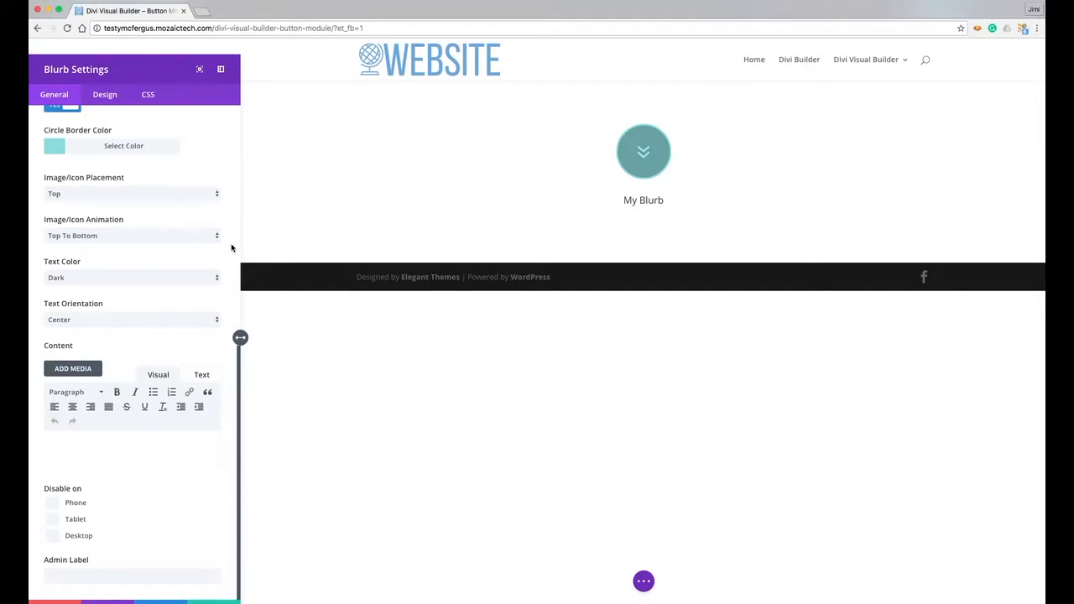
{"action": "left_click", "coordinate": [75, 194]}
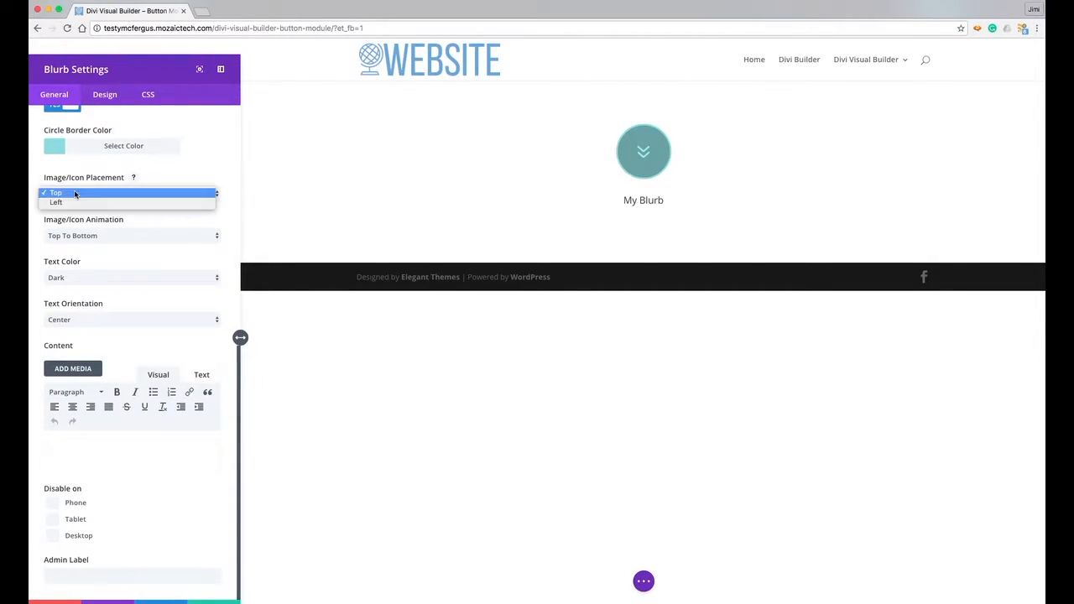
{"action": "left_click", "coordinate": [73, 203]}
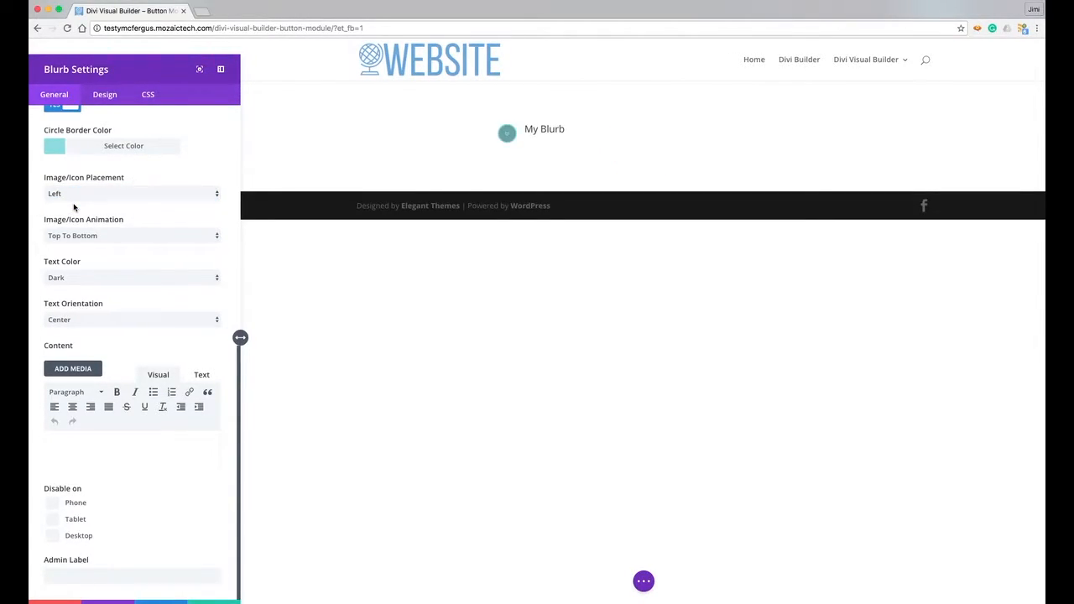
{"action": "left_click", "coordinate": [90, 196]}
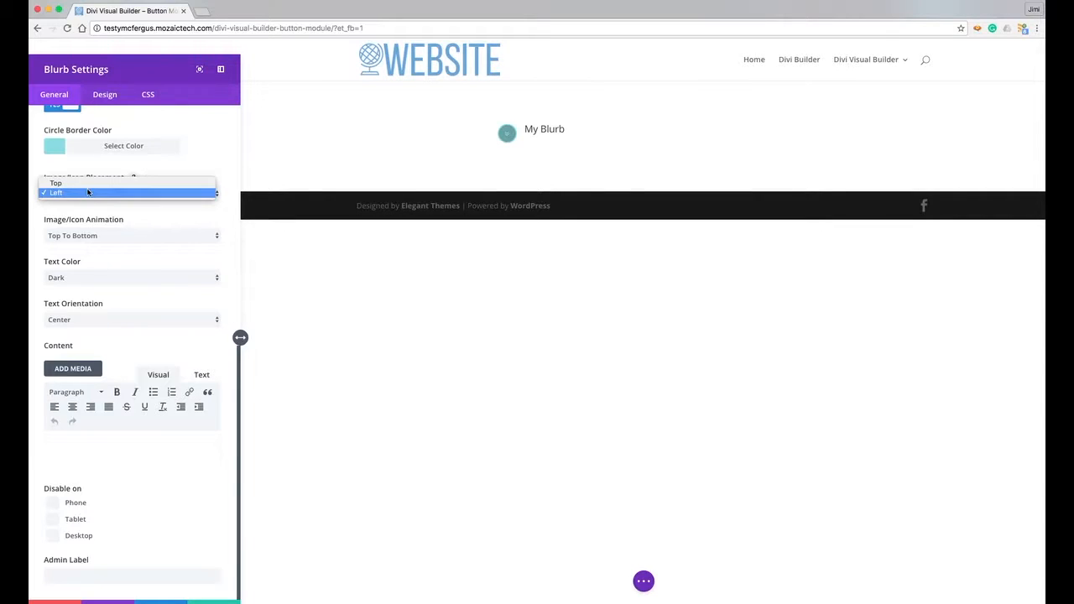
{"action": "left_click", "coordinate": [89, 184]}
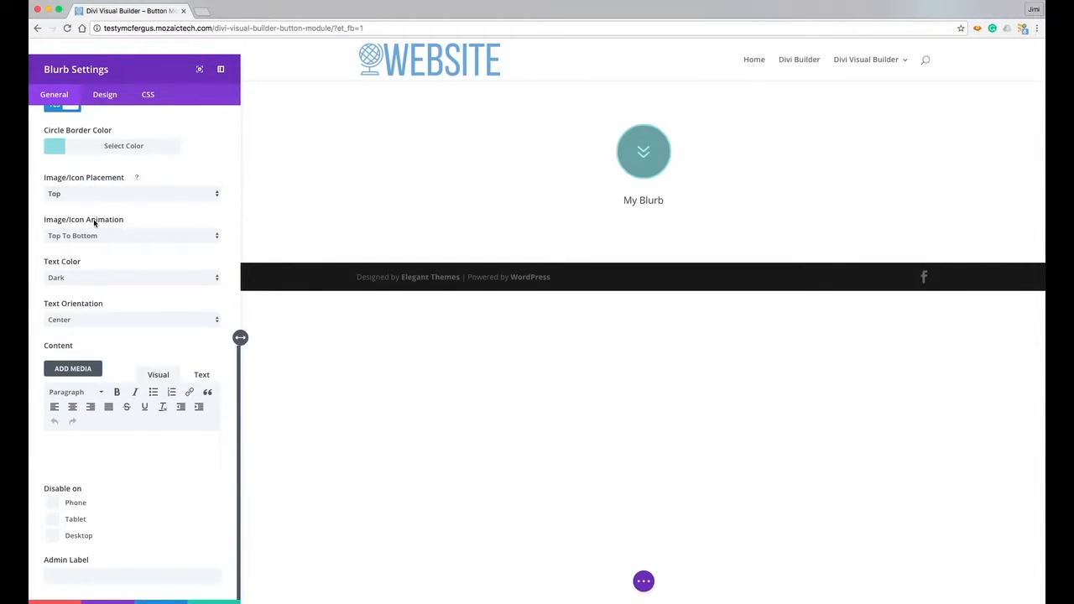
- Leave icon animation at Top To Bottom and text orientation Center, then focus the Content editor
{"action": "left_click", "coordinate": [120, 237]}
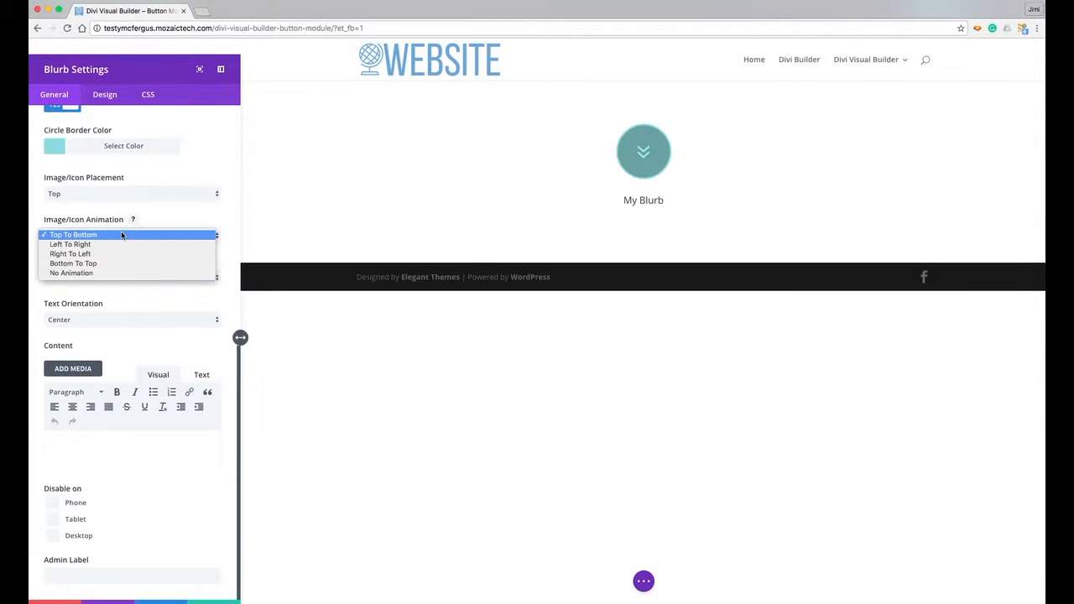
{"action": "left_click", "coordinate": [163, 219]}
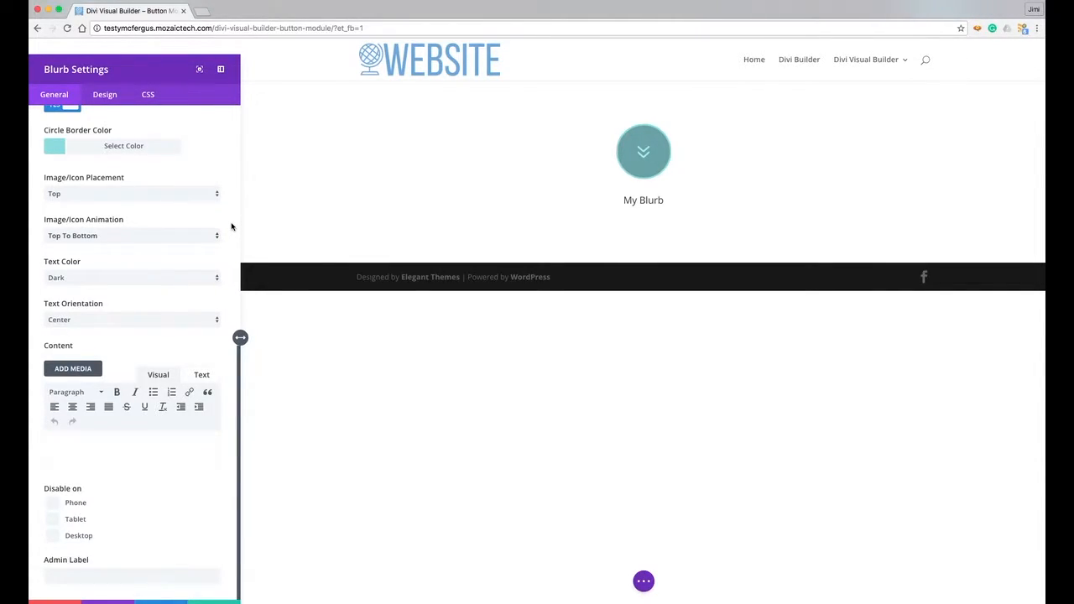
{"action": "left_click", "coordinate": [92, 319]}
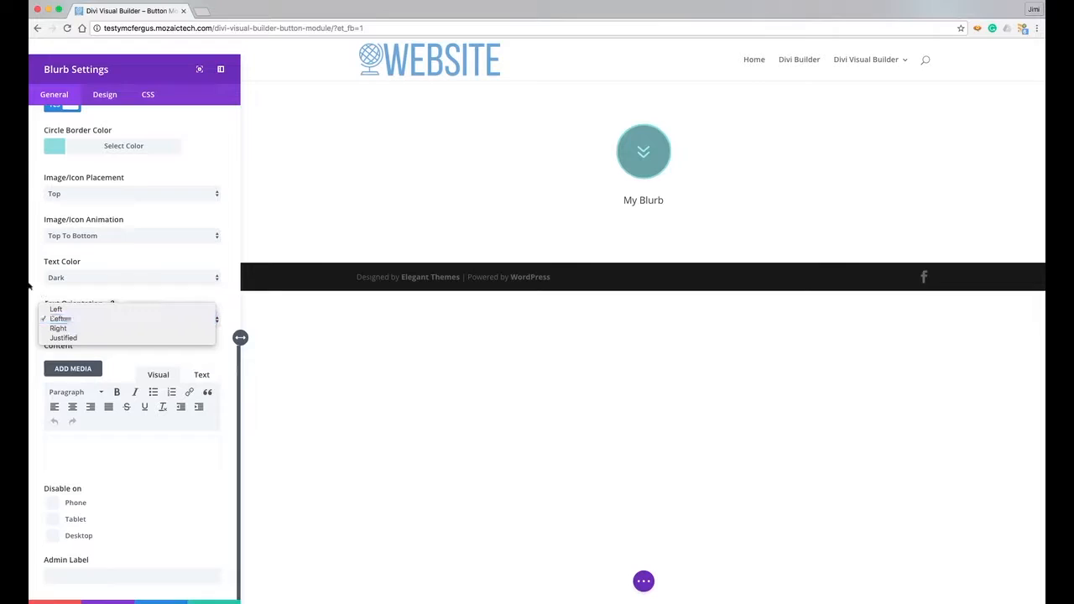
{"action": "left_click", "coordinate": [34, 288]}
{"action": "left_click", "coordinate": [64, 468]}
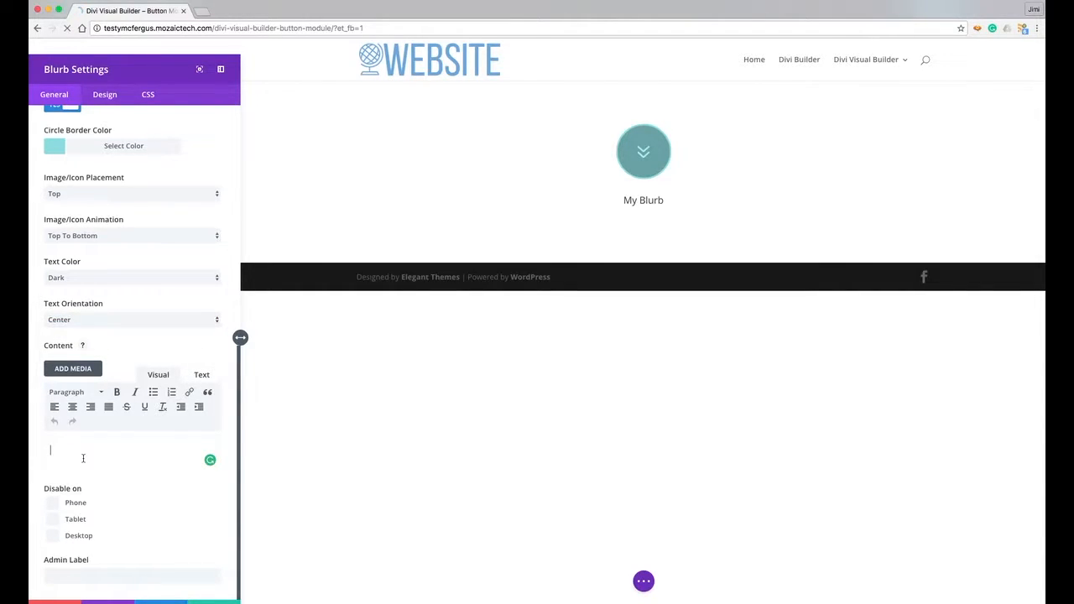
- Enter the body text 'Divi Visual Builder is the Best!', fixing a typo along the way
{"action": "type", "text": "Divi Visual Builder i"}
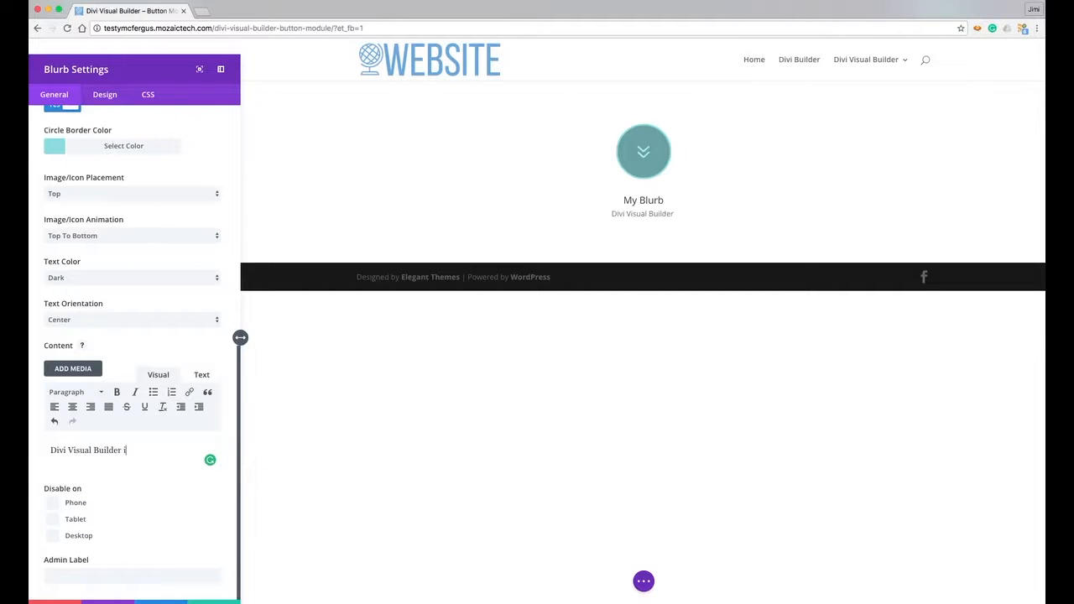
{"action": "type", "text": "s the Best!"}
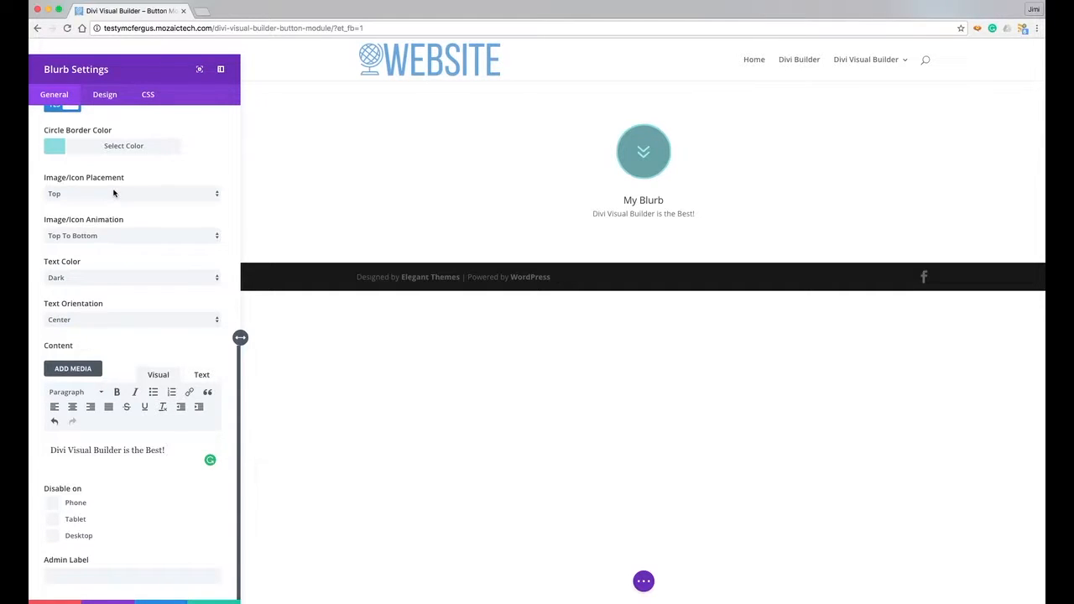
- In the Design tab, enable Use Icon Font Size and enlarge the icon to 94px
{"action": "left_click", "coordinate": [111, 96]}
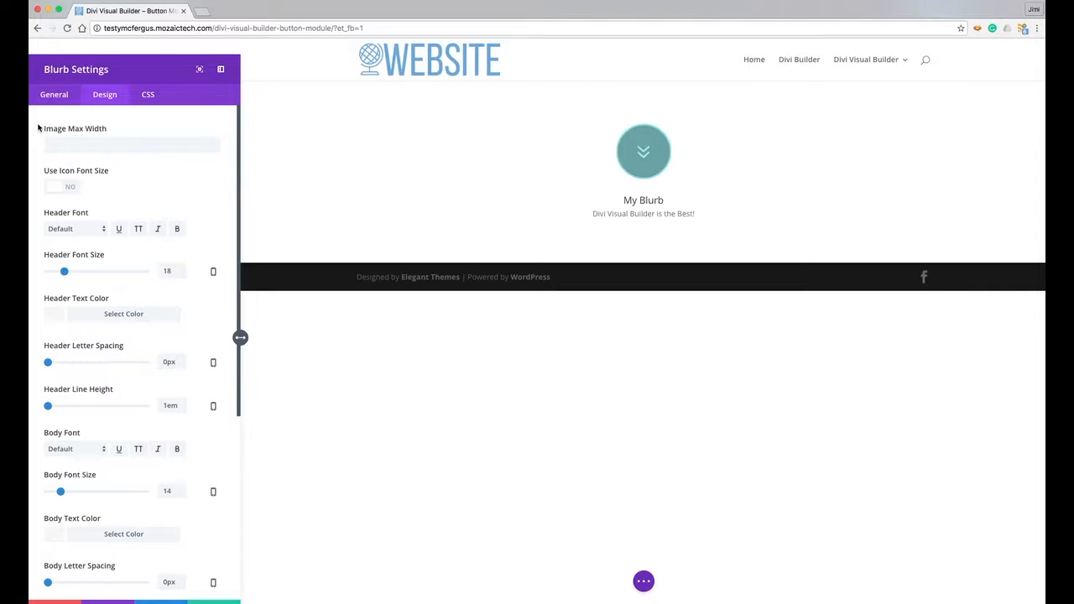
{"action": "scroll", "coordinate": [38, 127], "scroll_direction": "down", "scroll_amount": 2}
{"action": "scroll", "coordinate": [39, 130], "scroll_direction": "up", "scroll_amount": 2}
{"action": "left_click", "coordinate": [75, 188]}
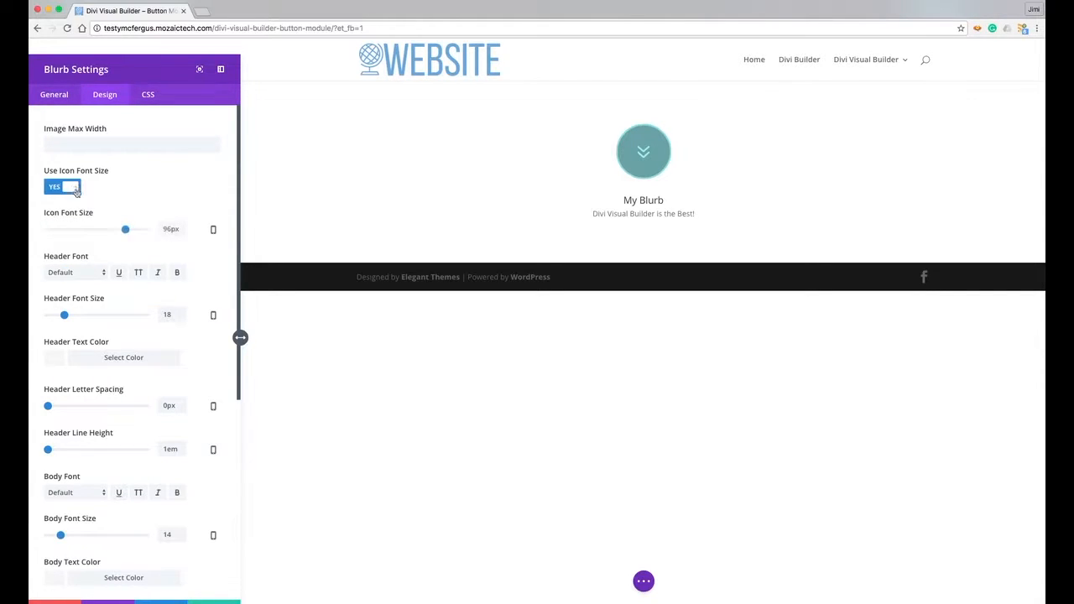
{"action": "mouse_move", "coordinate": [128, 232]}
{"action": "left_mouse_down"}
{"action": "mouse_move", "coordinate": [137, 230]}
{"action": "mouse_move", "coordinate": [101, 231]}
{"action": "mouse_move", "coordinate": [124, 233]}
{"action": "left_mouse_up"}
- Set the Header Font Size to 48px for the My Blurb title
{"action": "scroll", "coordinate": [37, 235], "scroll_direction": "down", "scroll_amount": 3}
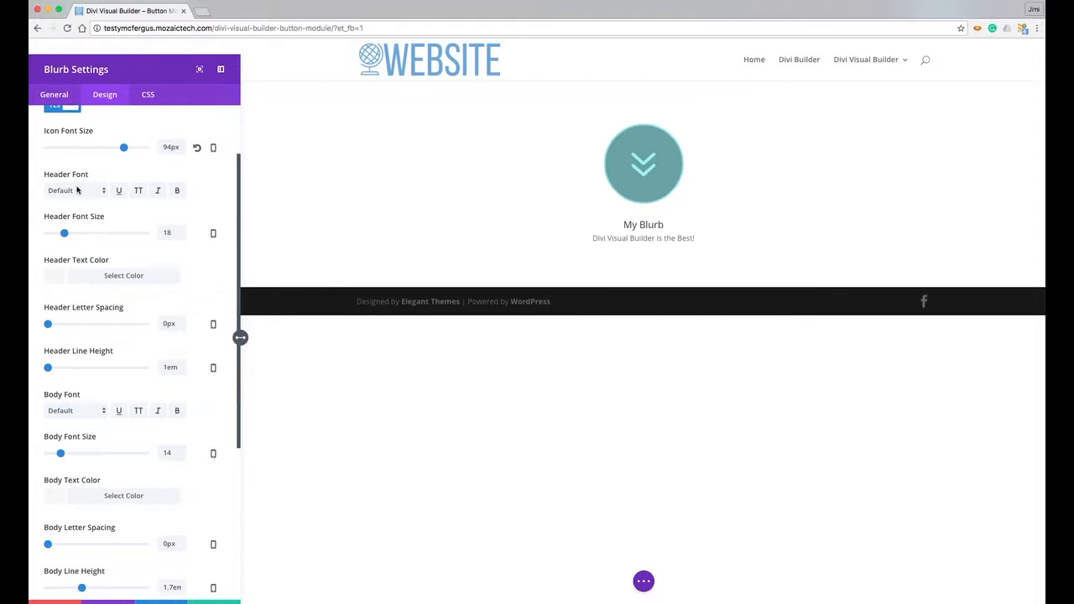
{"action": "left_click_drag", "start_coordinate": [65, 234], "coordinate": [94, 240]}
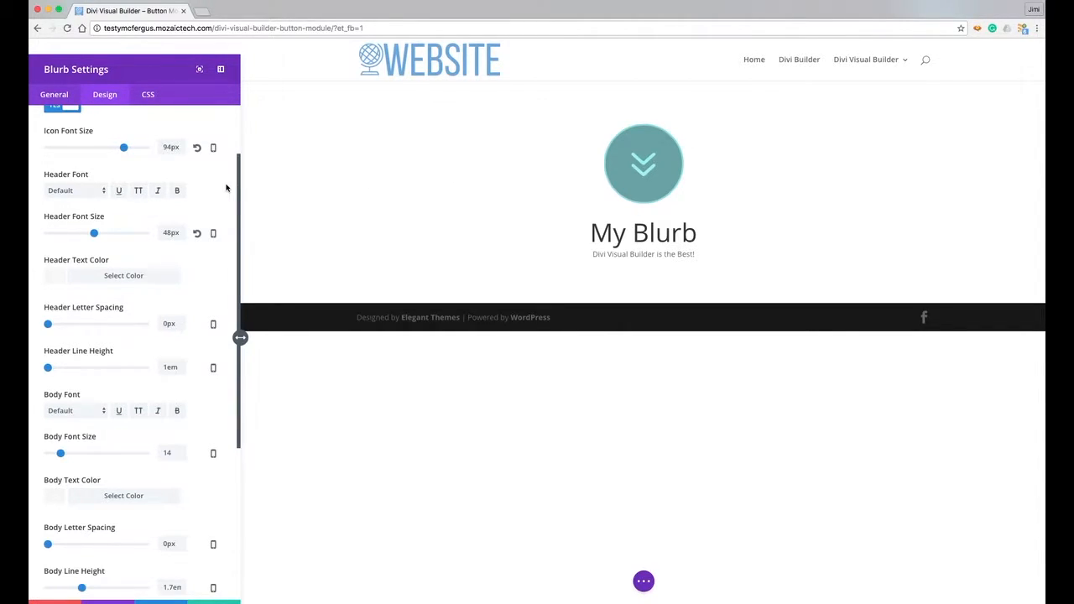
{"action": "scroll", "coordinate": [226, 188], "scroll_direction": "down", "scroll_amount": 5}
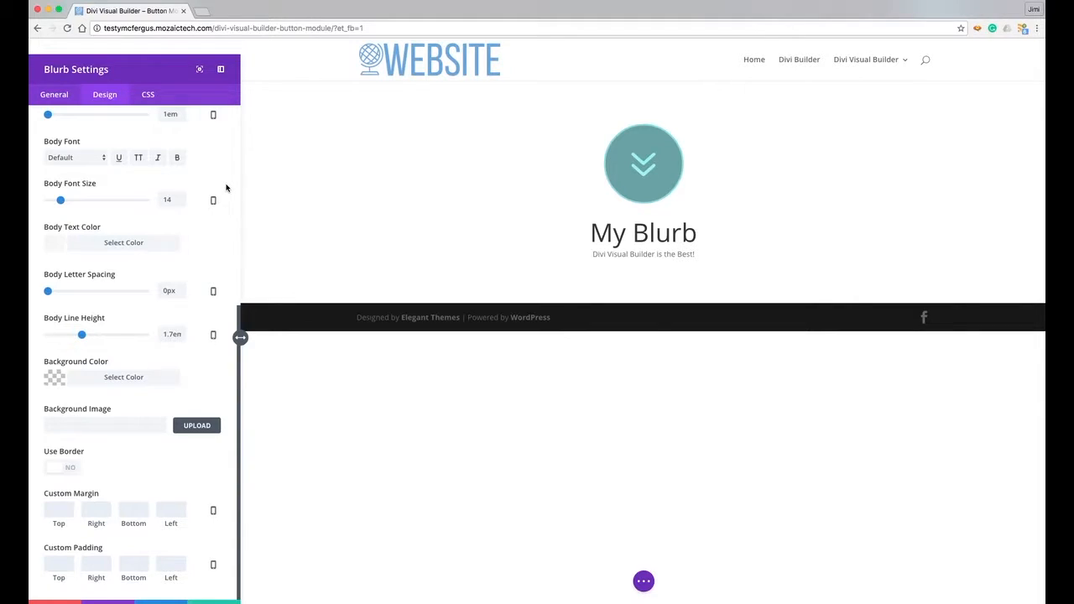
{"action": "scroll", "coordinate": [226, 188], "scroll_direction": "up", "scroll_amount": 5}
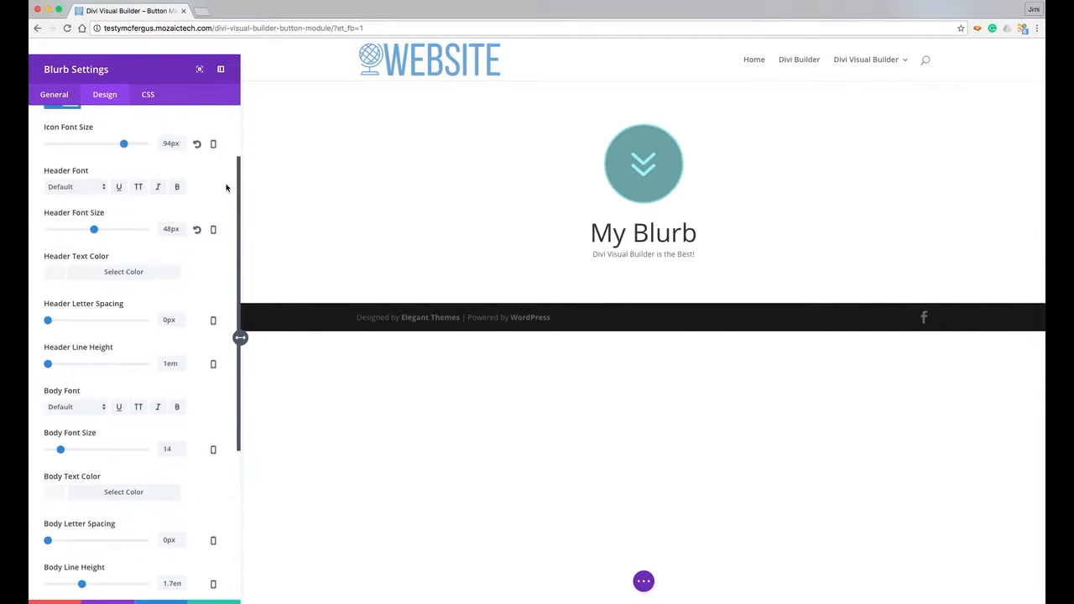
{"action": "scroll", "coordinate": [226, 188], "scroll_direction": "down", "scroll_amount": 2}
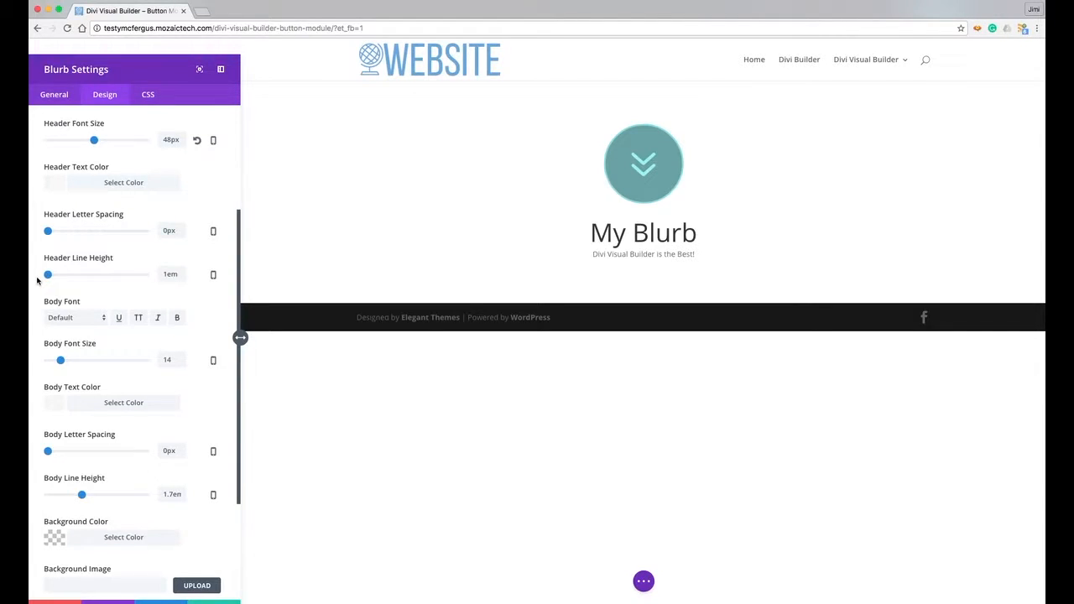
{"action": "scroll", "coordinate": [37, 280], "scroll_direction": "down", "scroll_amount": 3}
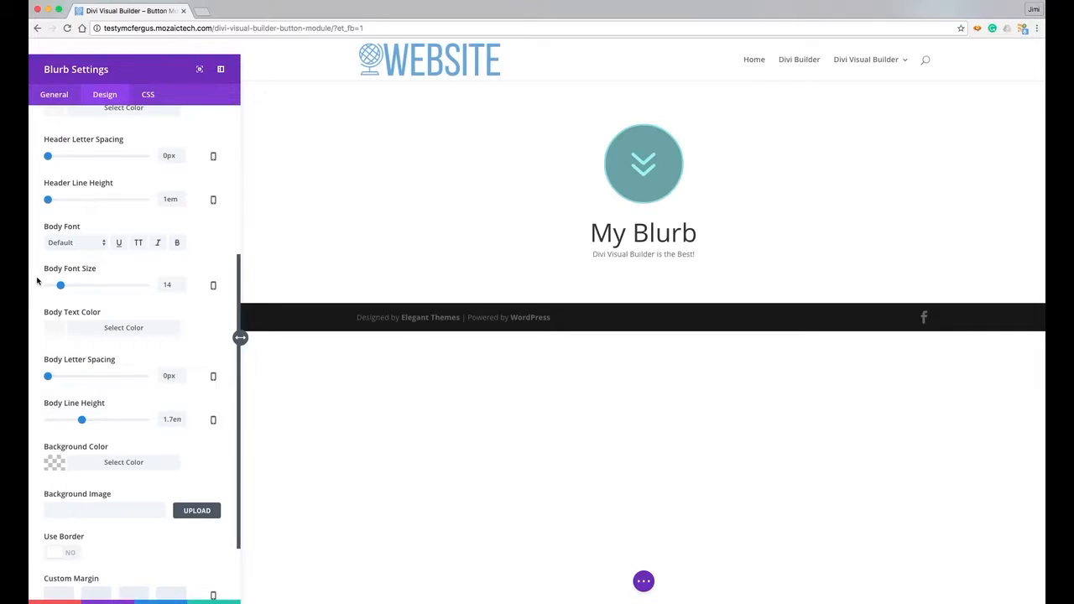
{"action": "scroll", "coordinate": [36, 280], "scroll_direction": "down", "scroll_amount": 3}
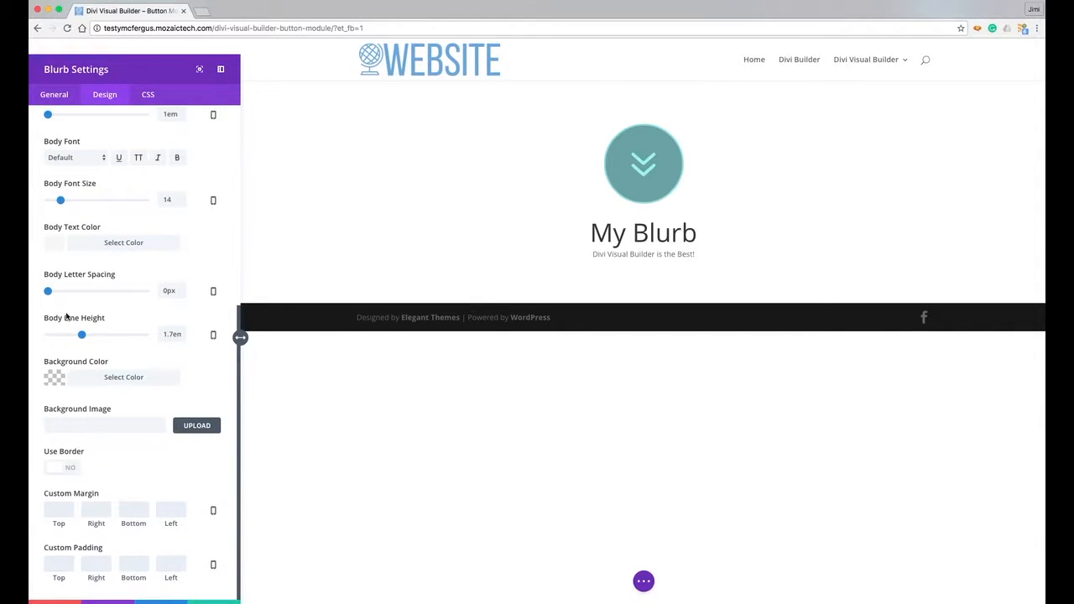
- Pick #e2e2e2 as the blurb's Background Color
{"action": "left_click", "coordinate": [56, 377]}
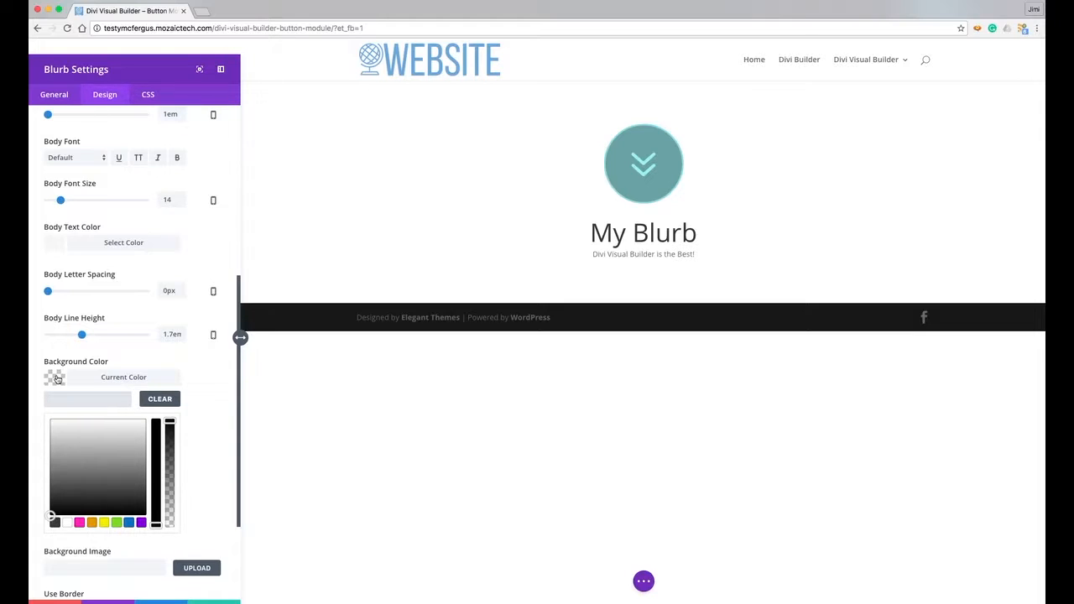
{"action": "left_click", "coordinate": [52, 429]}
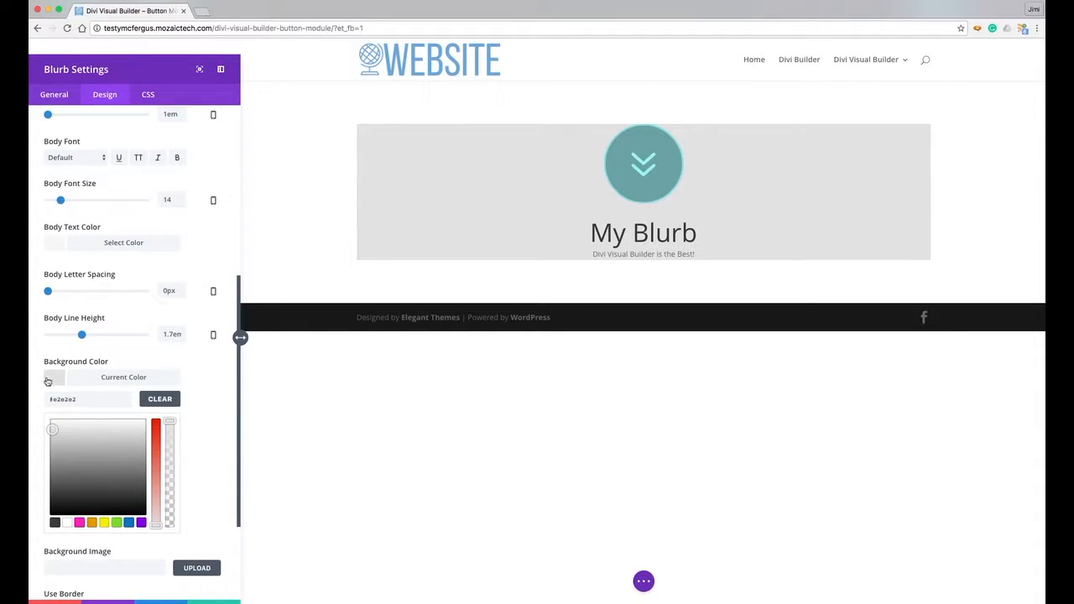
{"action": "left_click", "coordinate": [49, 381]}
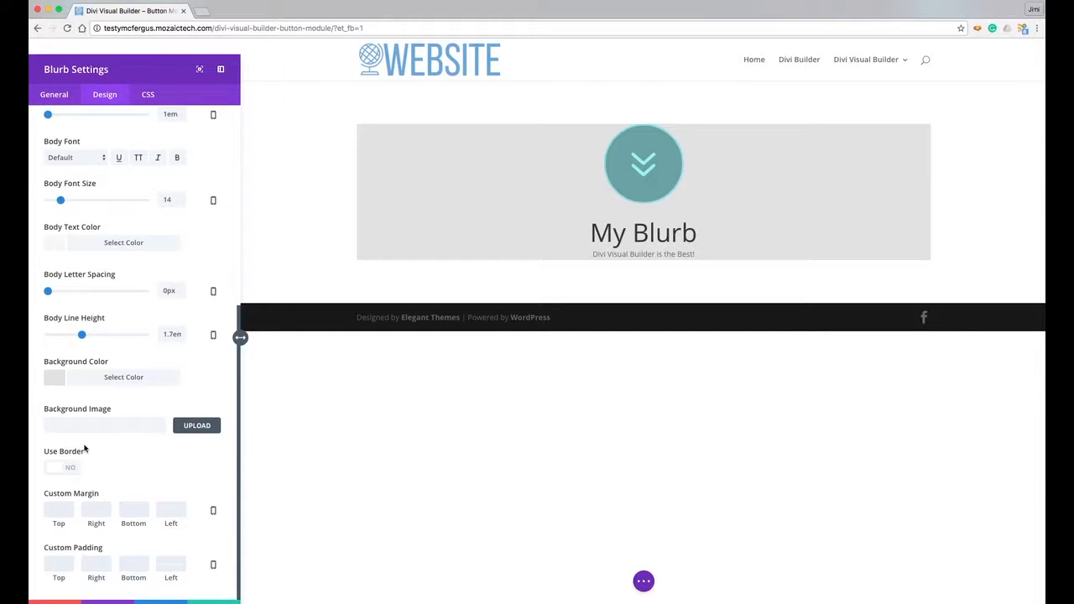
- Enable Use Border with colour #383838 and a 6px border width
{"action": "left_click", "coordinate": [60, 467]}
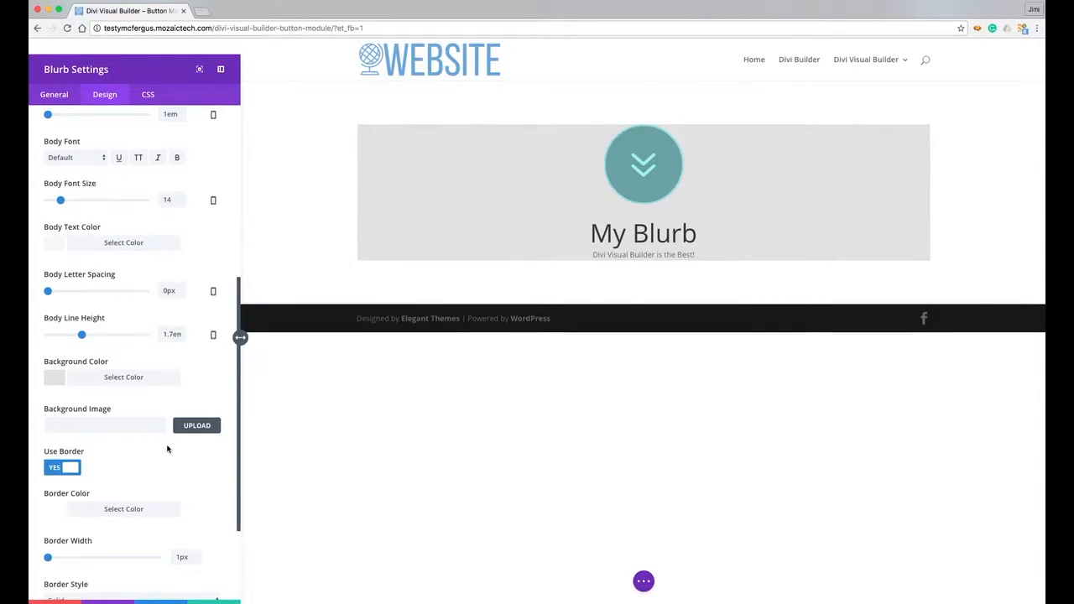
{"action": "left_click", "coordinate": [54, 513]}
{"action": "scroll", "coordinate": [185, 496], "scroll_direction": "down", "scroll_amount": 1}
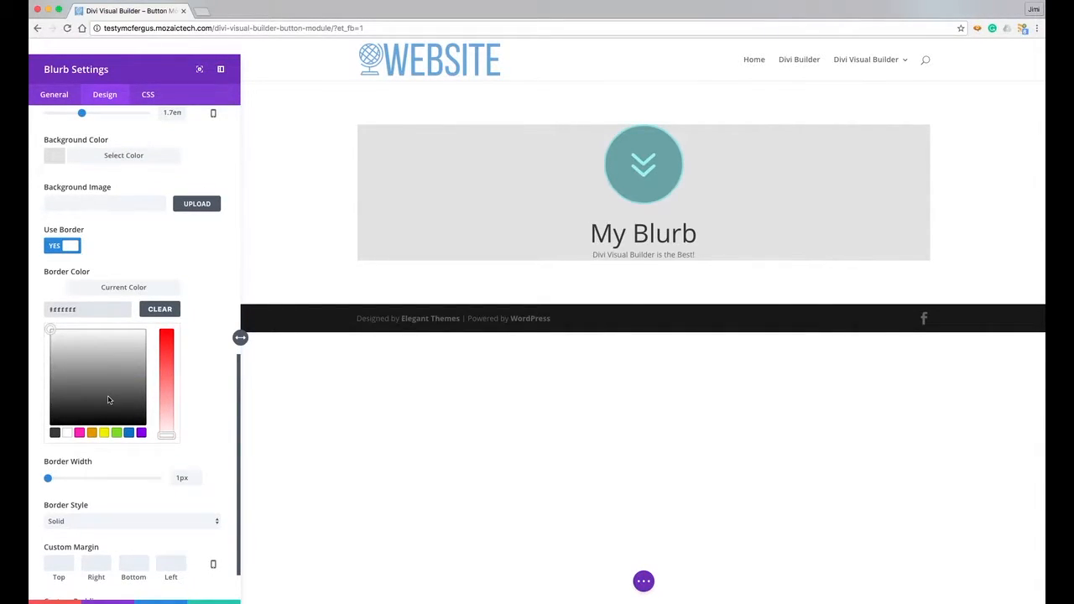
{"action": "left_click", "coordinate": [128, 432]}
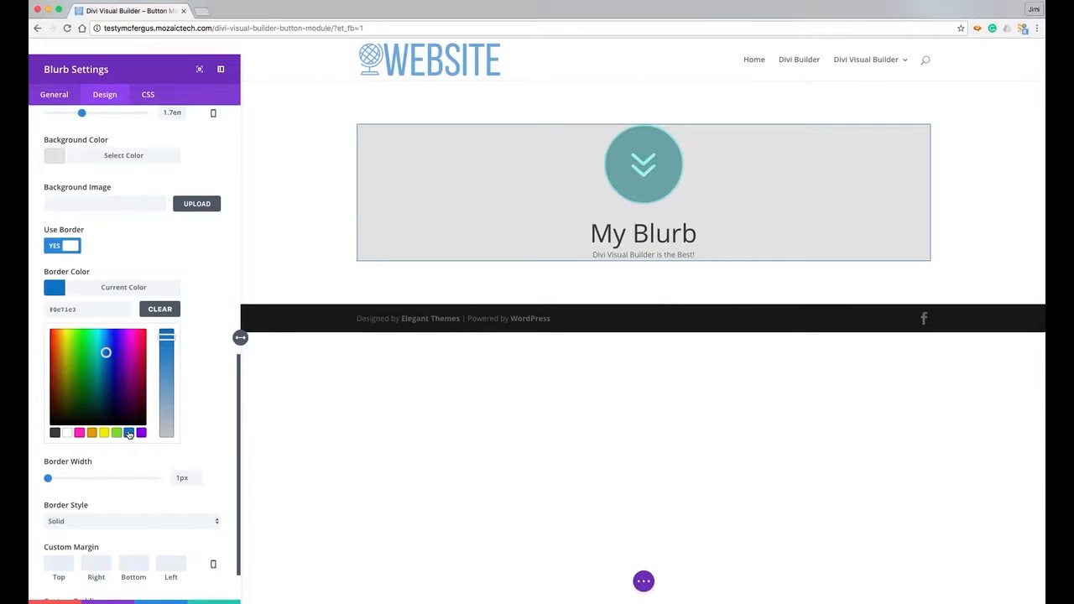
{"action": "left_click", "coordinate": [54, 432]}
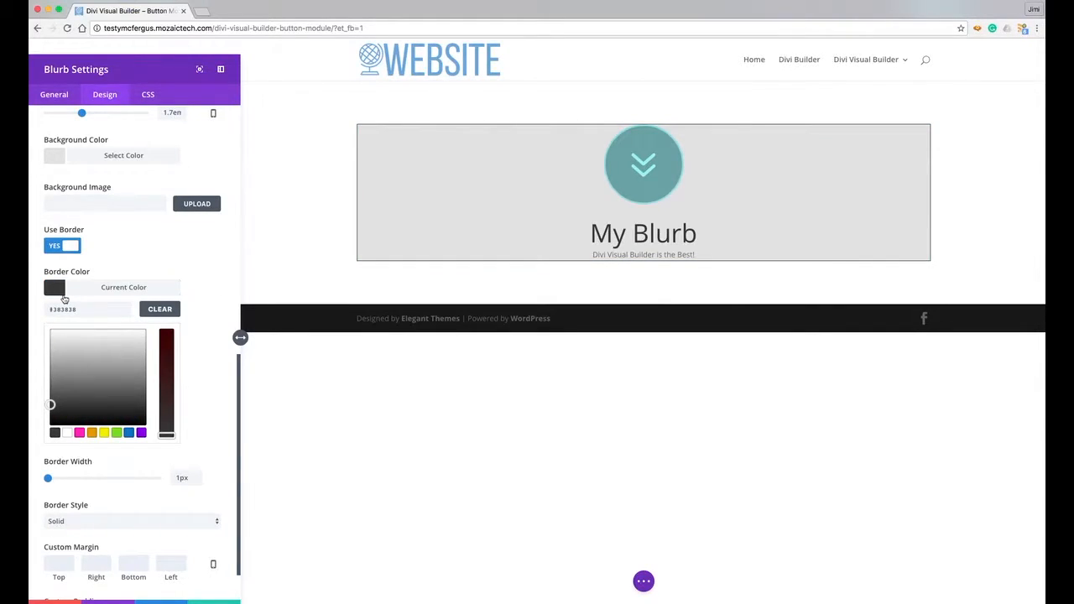
{"action": "left_click", "coordinate": [57, 290]}
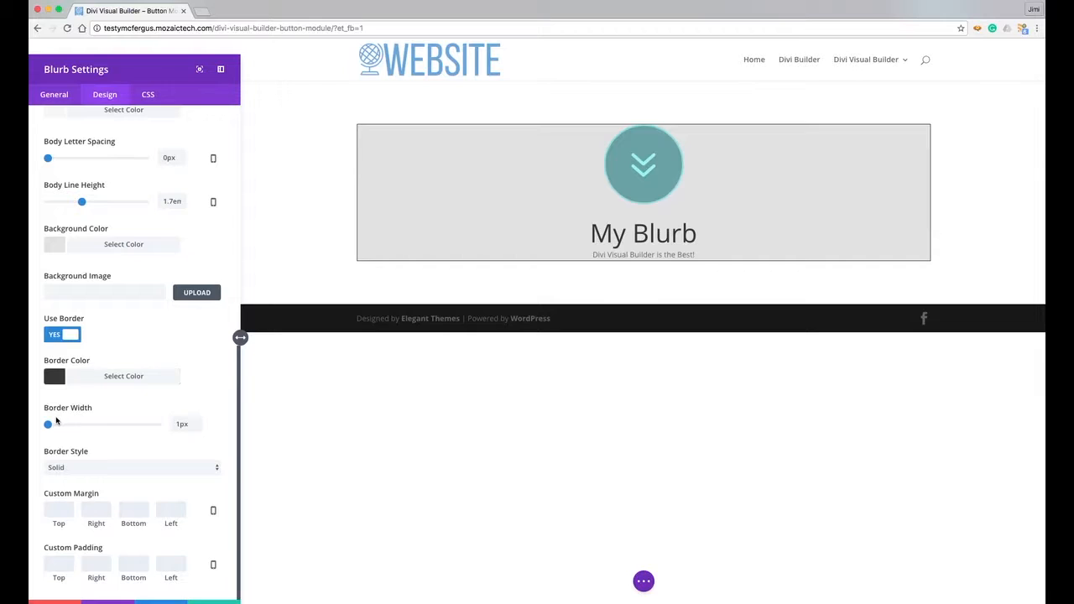
{"action": "left_click_drag", "start_coordinate": [48, 425], "coordinate": [53, 425]}
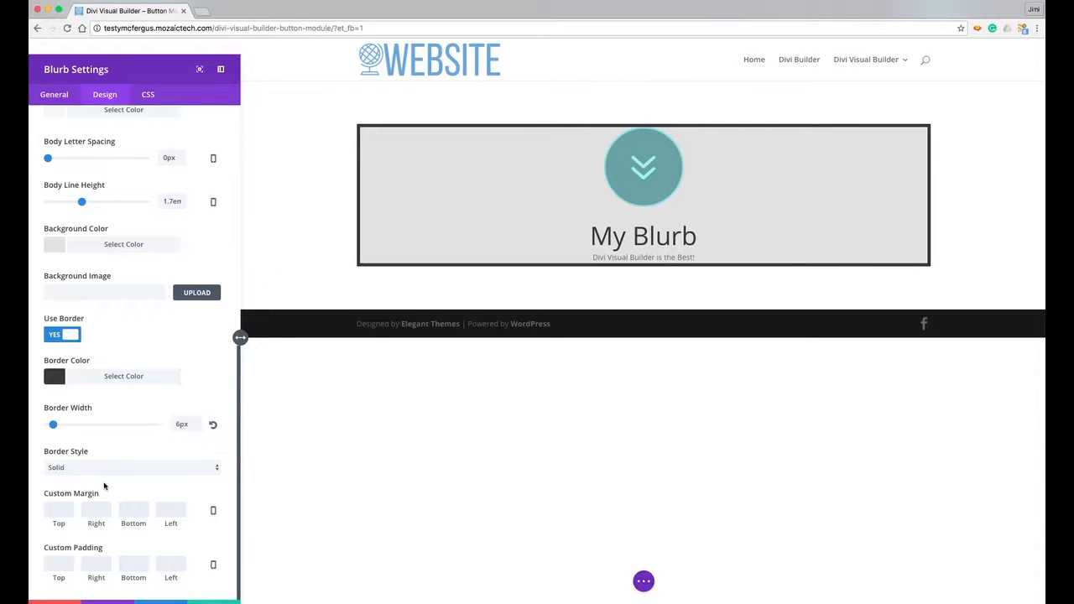
- Set the blurb's Custom Padding to 20px top and 20px bottom
{"action": "left_click", "coordinate": [58, 507]}
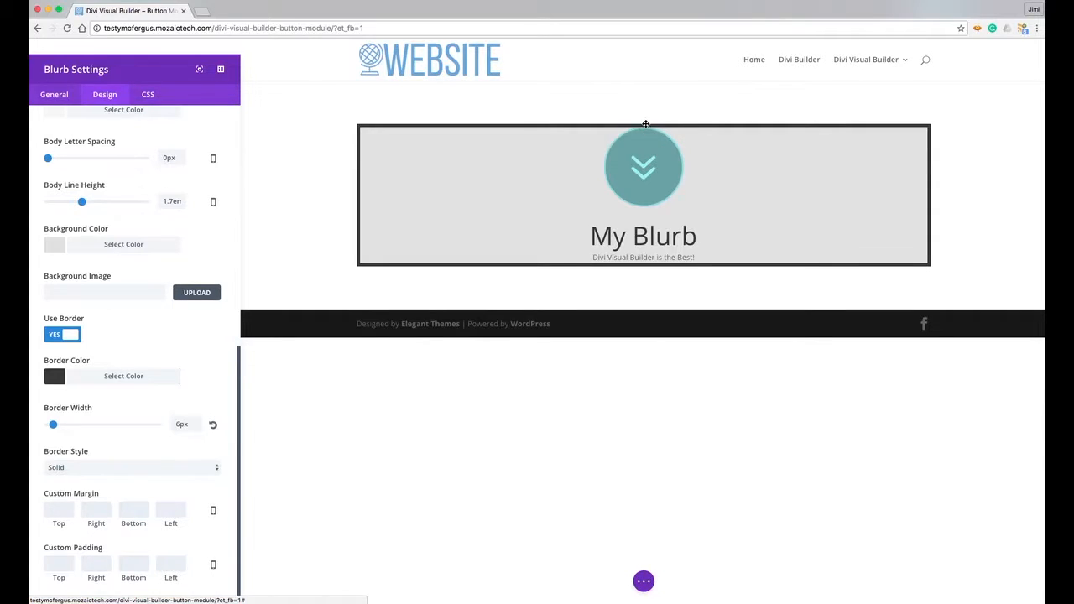
{"action": "left_click", "coordinate": [58, 563]}
{"action": "type", "text": "20px"}
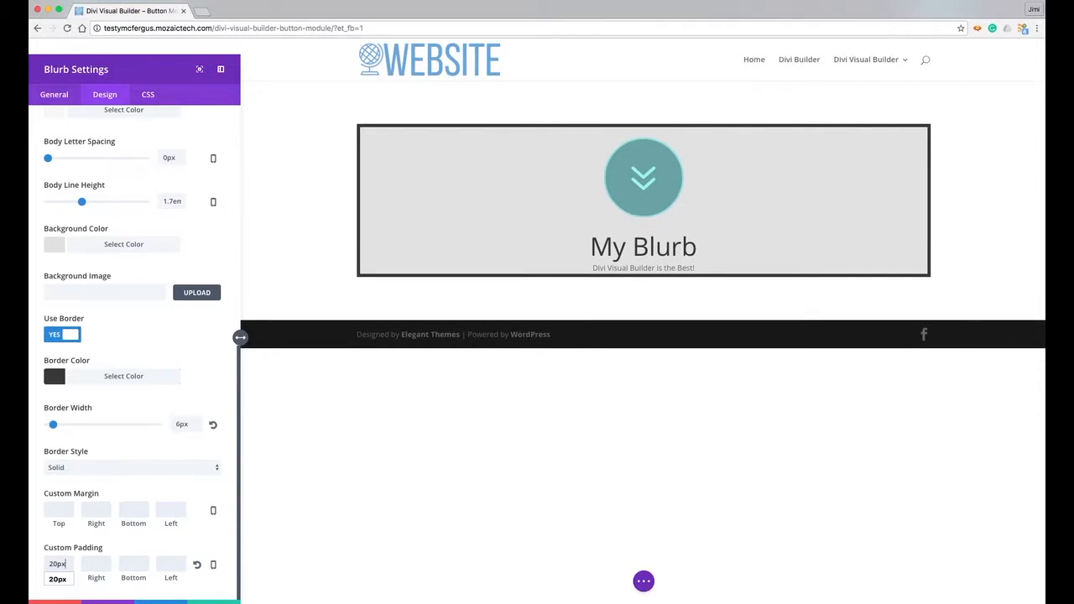
{"action": "left_click", "coordinate": [96, 564]}
{"action": "key", "text": "Tab"}
{"action": "type", "text": "20px"}
{"action": "key", "text": "Tab"}
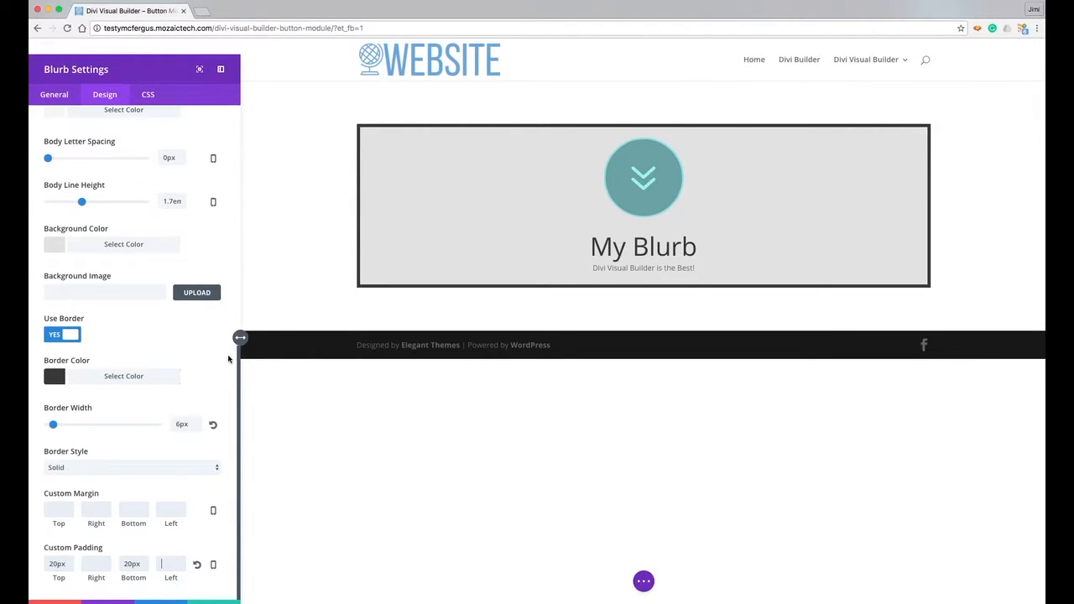
{"action": "scroll", "coordinate": [228, 359], "scroll_direction": "up", "scroll_amount": 5}
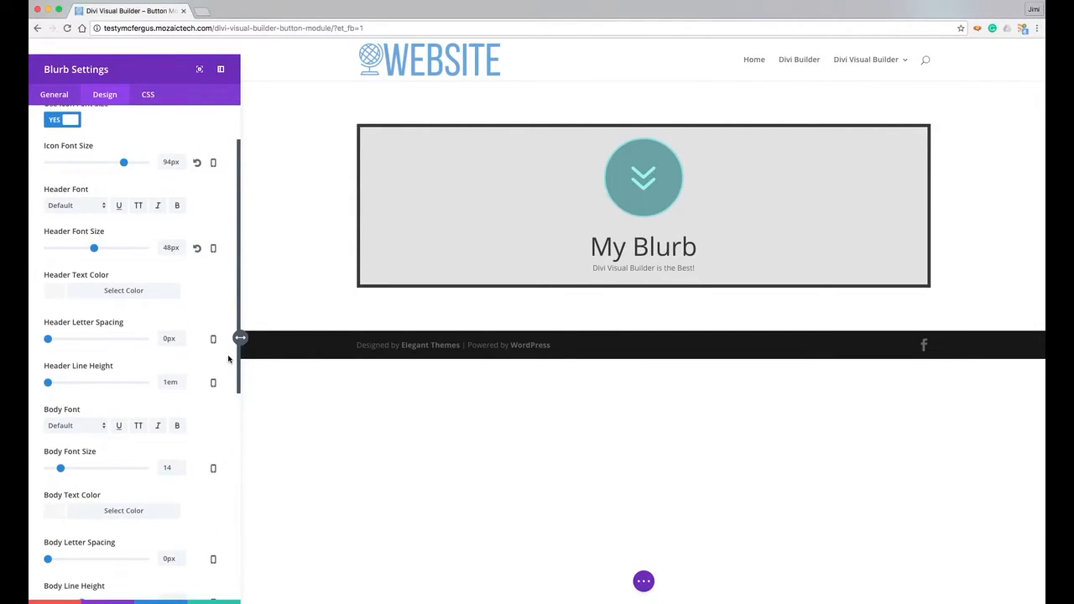
{"action": "scroll", "coordinate": [228, 359], "scroll_direction": "up", "scroll_amount": 2}
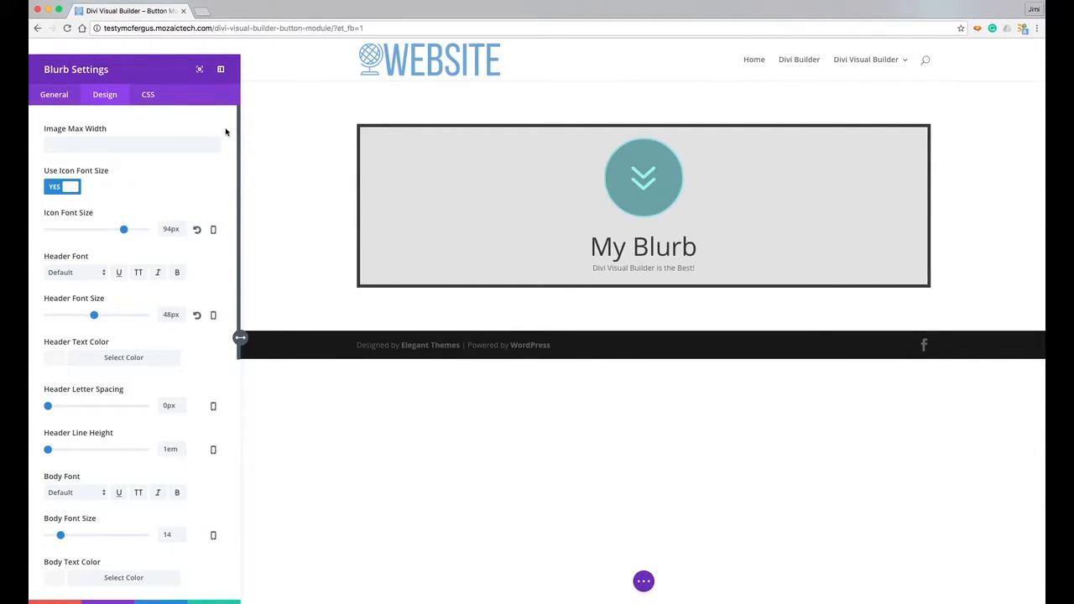